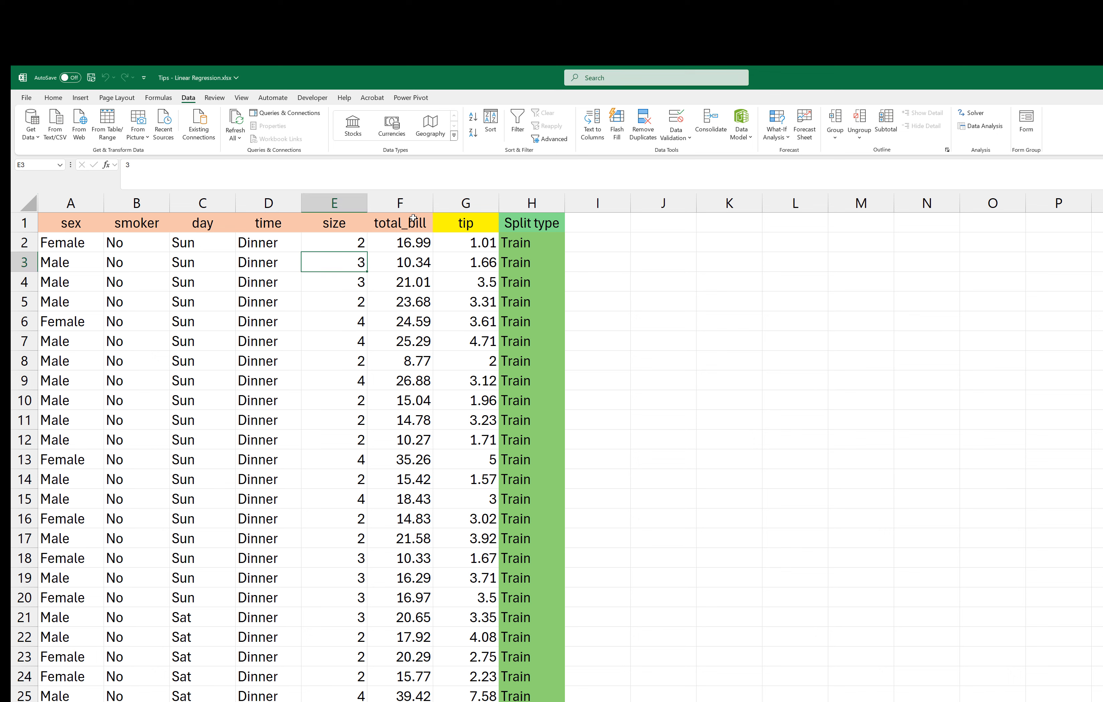
Step: Review the predictor headers from sex to total_bill and the tip column that serves as the target variable
left_click_drag(413, 219, 51, 225)
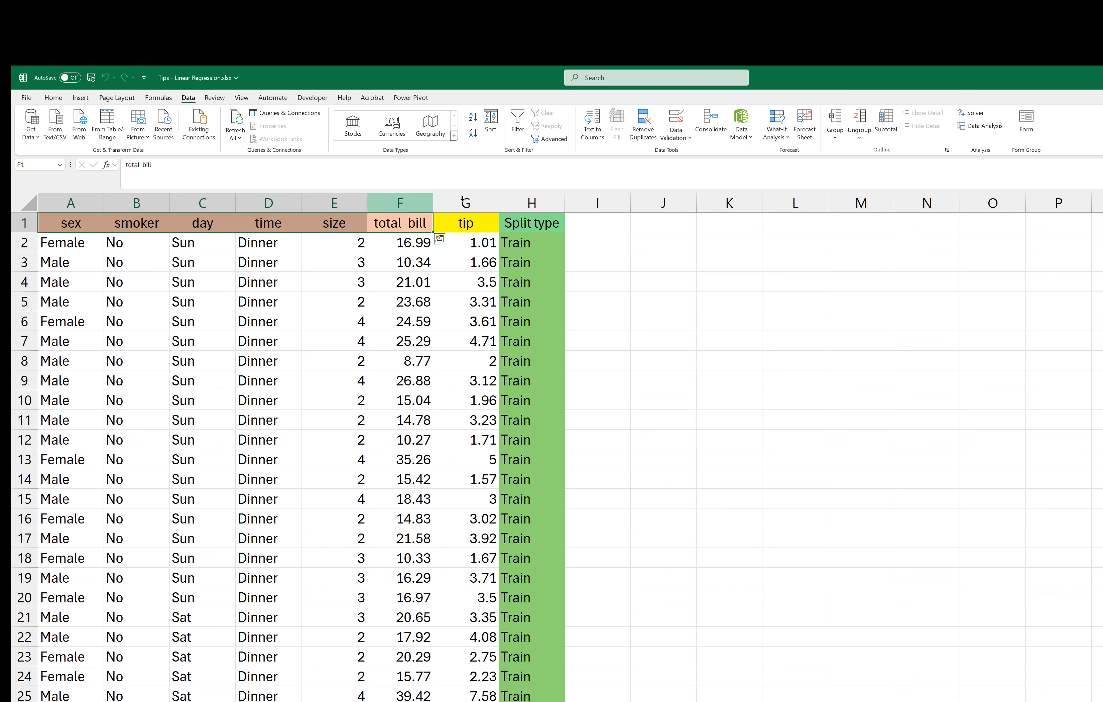
left_click(476, 224)
key("ctrl+shift+Down")
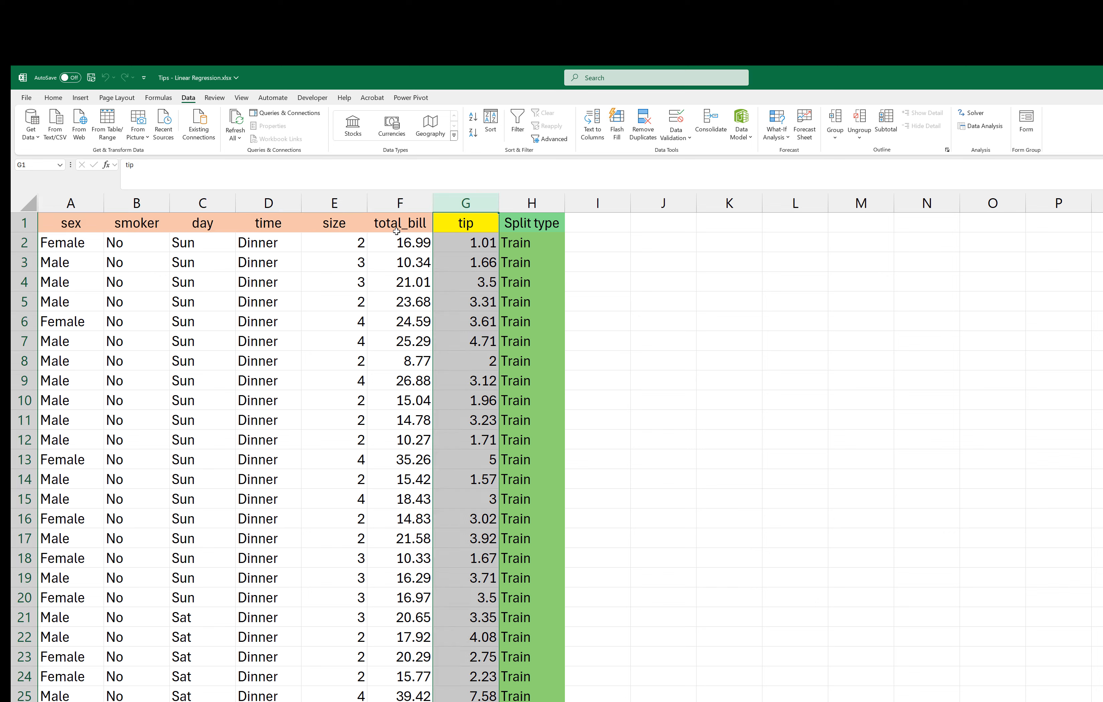
left_click_drag(401, 226, 46, 225)
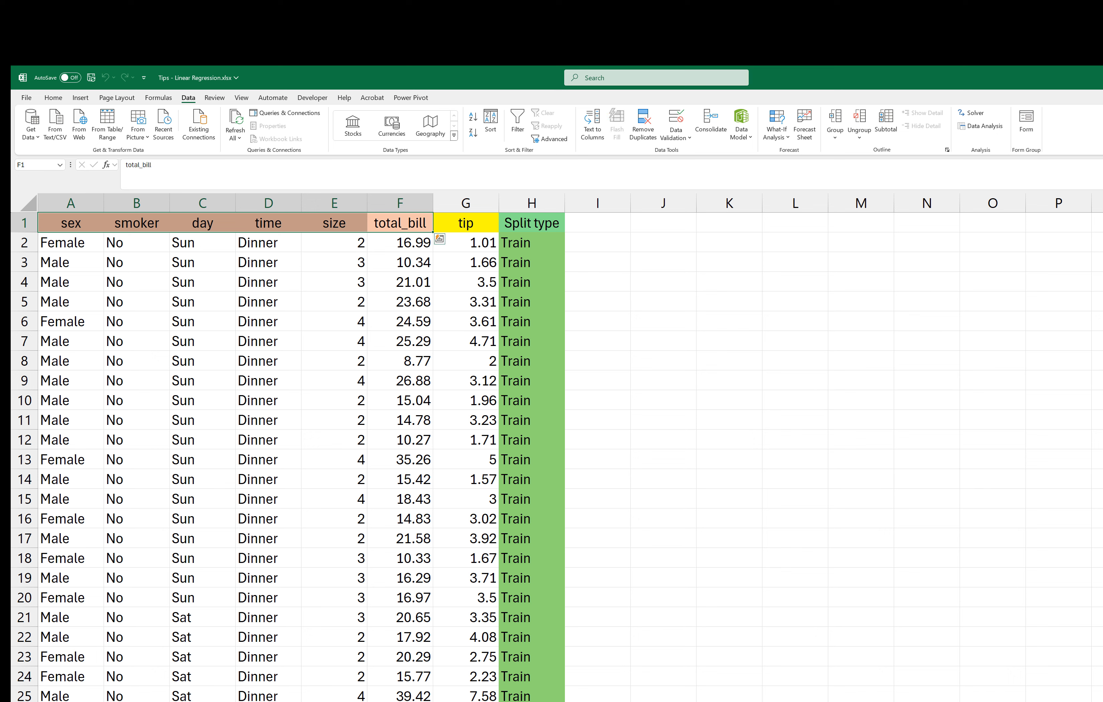
left_click(1102, 301)
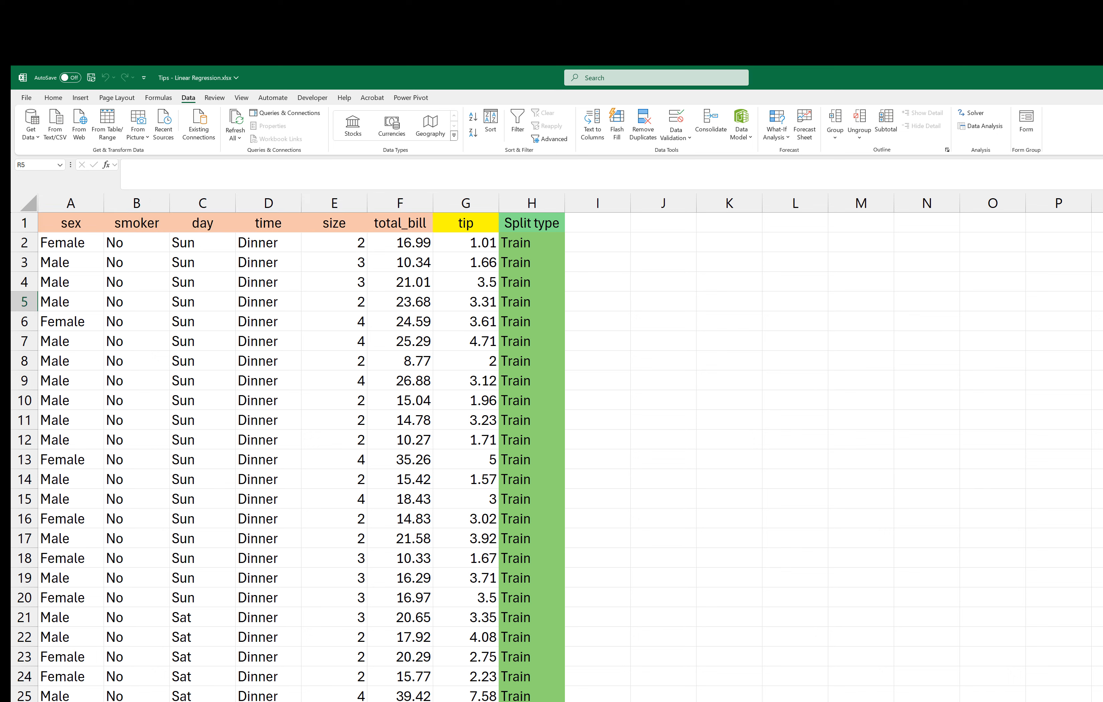
Step: Examine the Split type column to see where the Train rows end and the Test rows begin
left_click(502, 246)
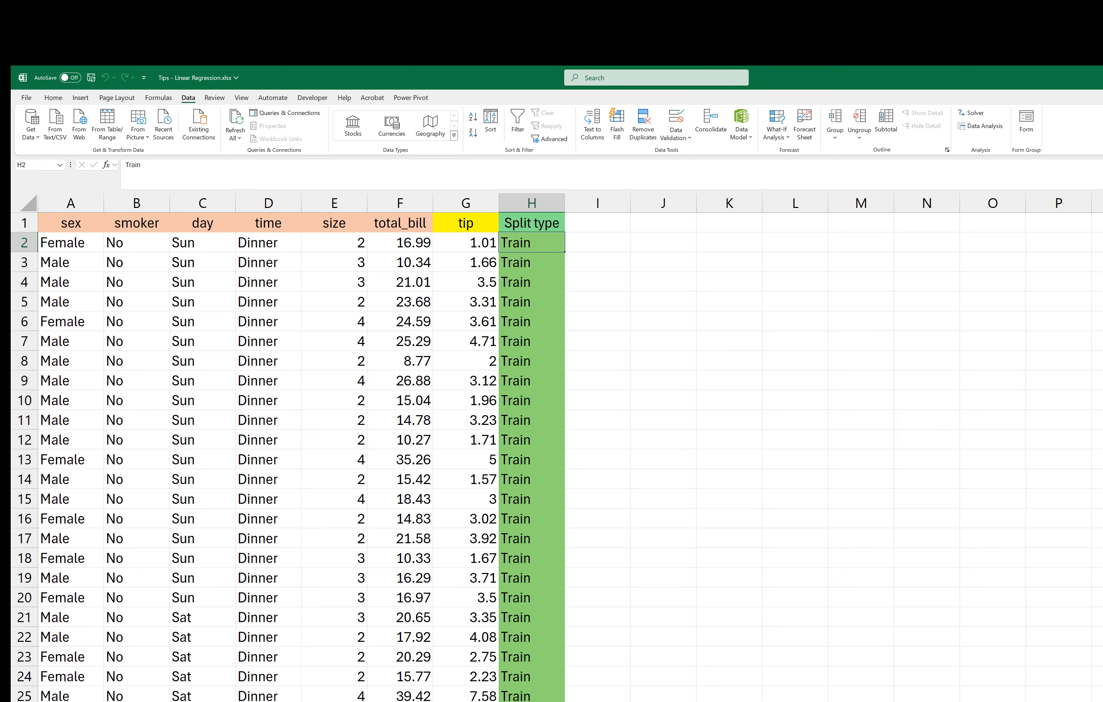
scroll(288, 456, "down", 20)
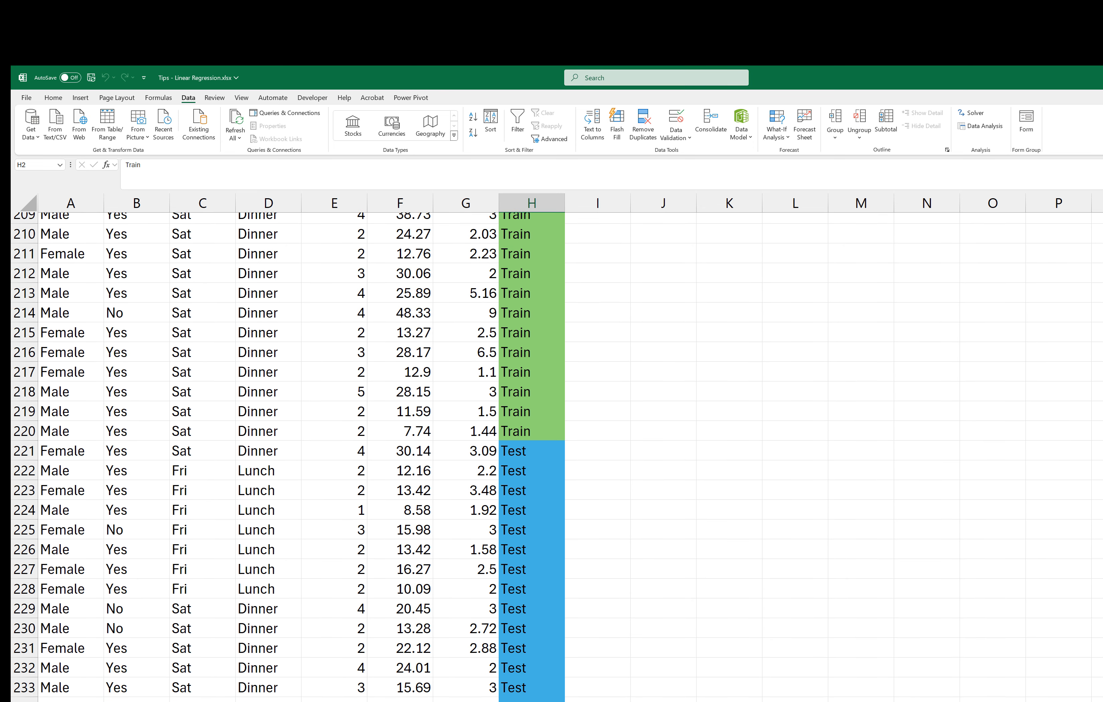
scroll(548, 457, "down", 3)
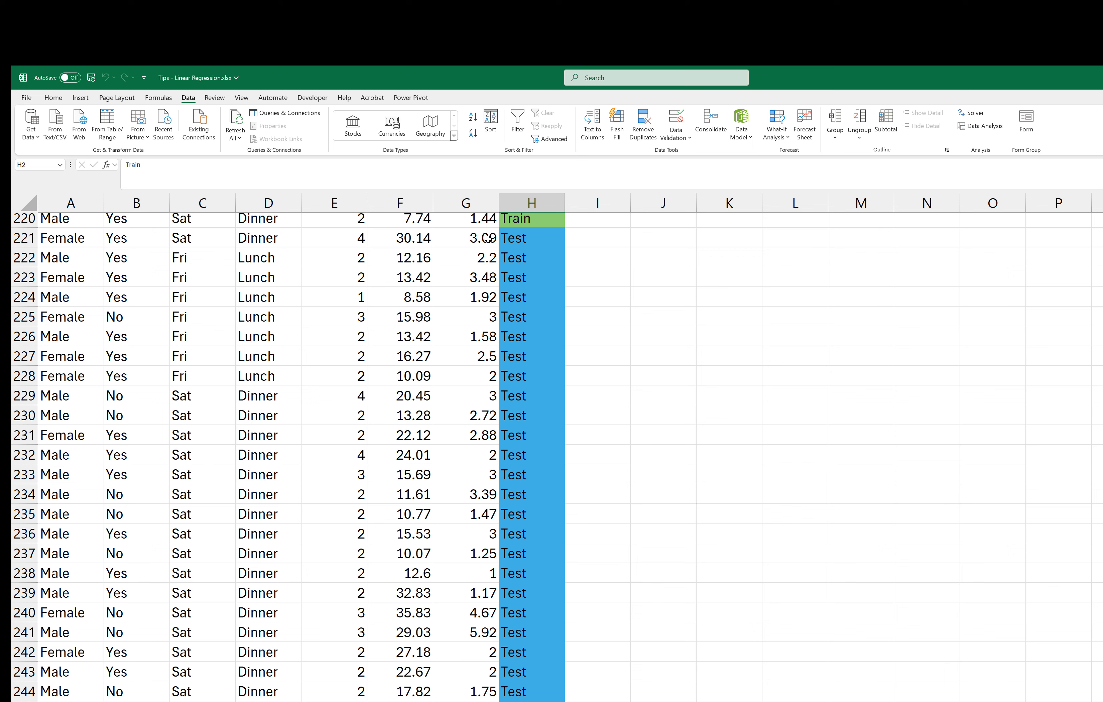
left_click(477, 239)
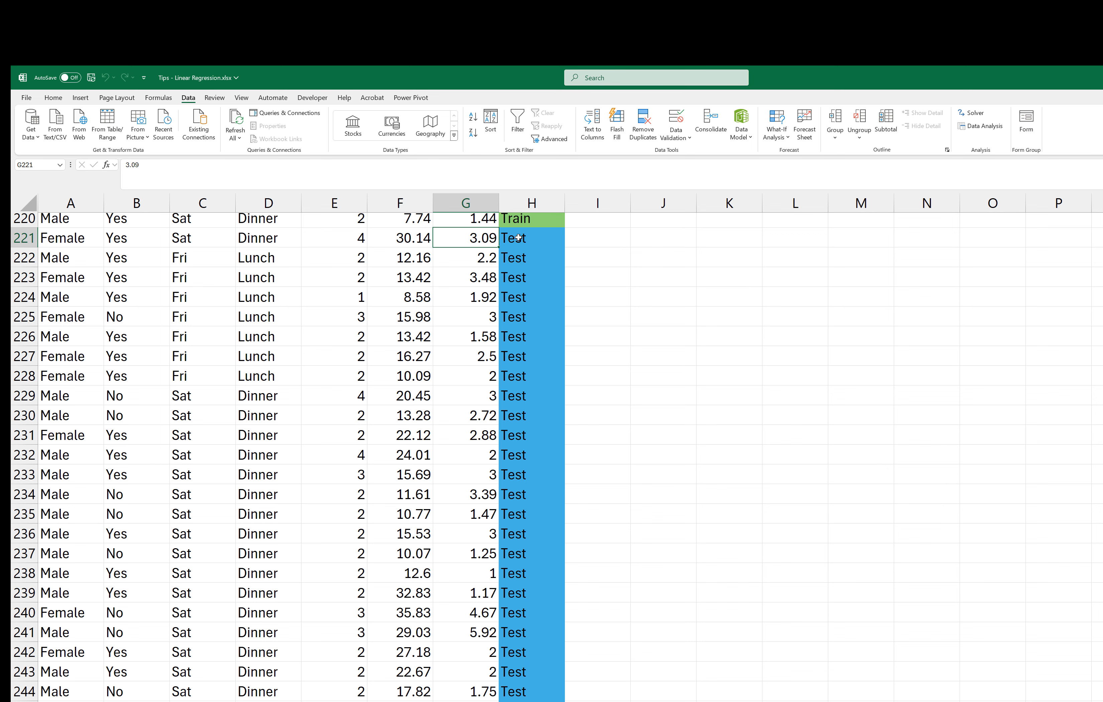
left_click_drag(506, 240, 65, 696)
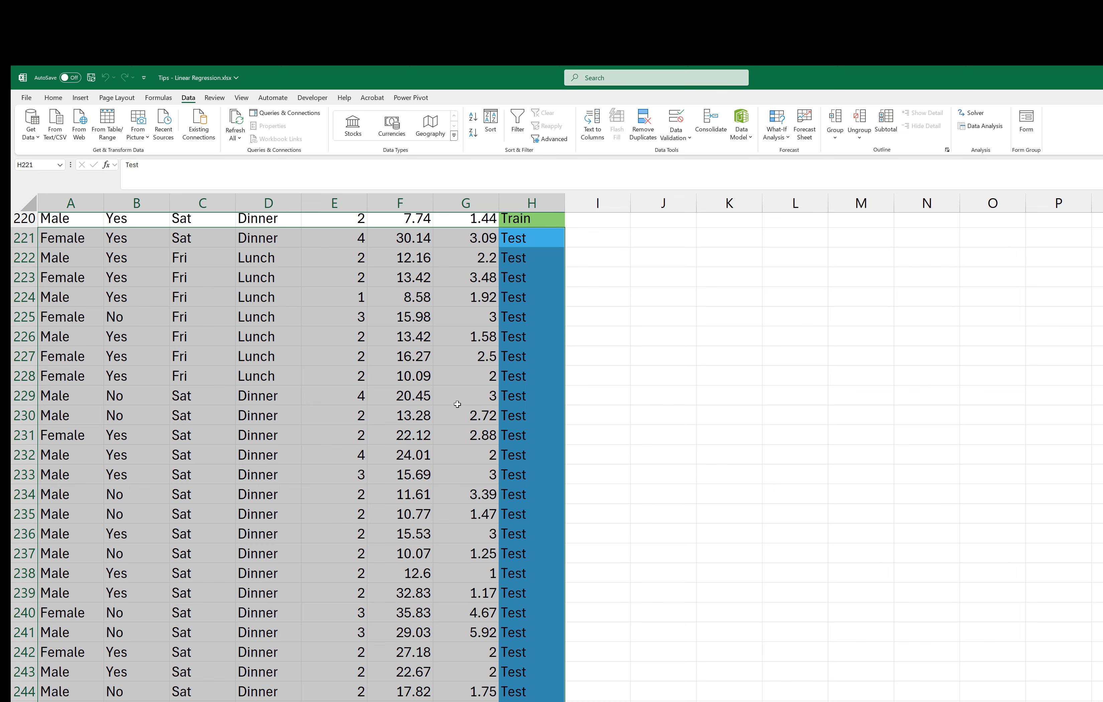
scroll(456, 413, "up", 9)
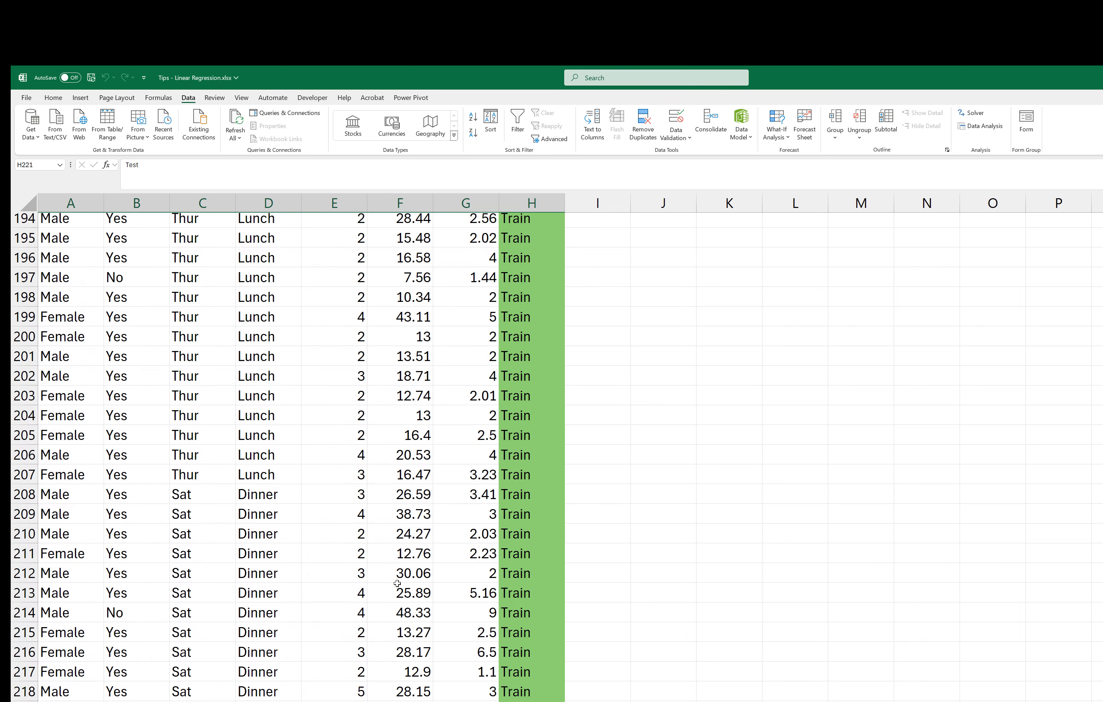
scroll(553, 403, "down", 9)
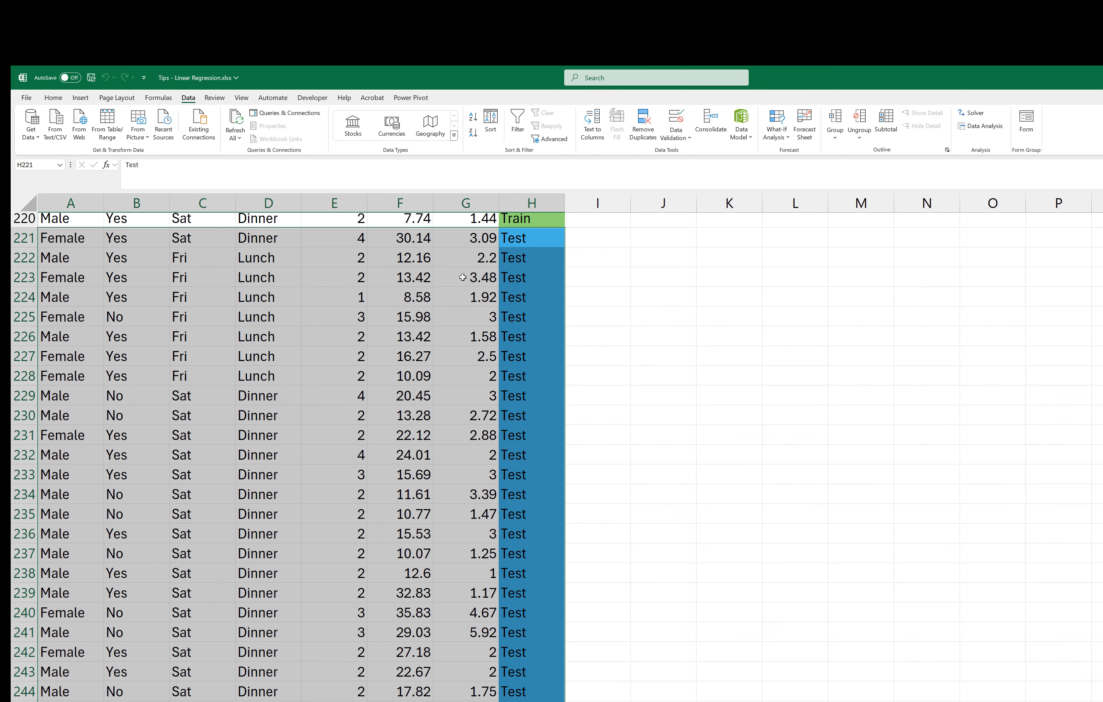
left_click(462, 342)
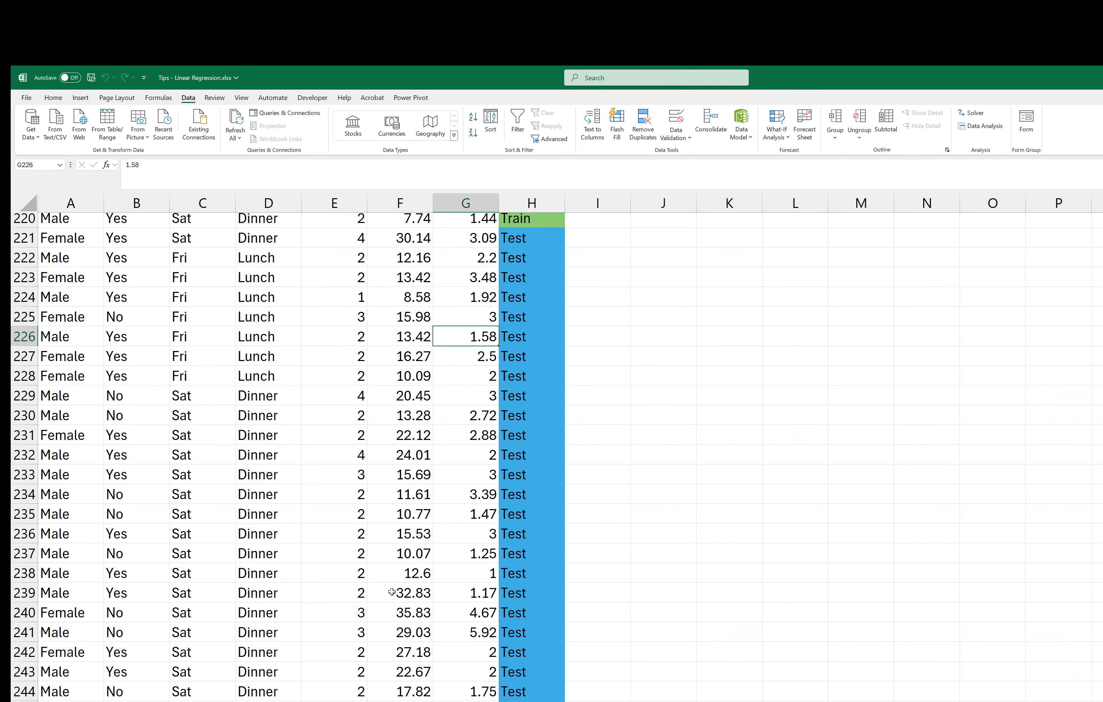
scroll(375, 655, "up", 20)
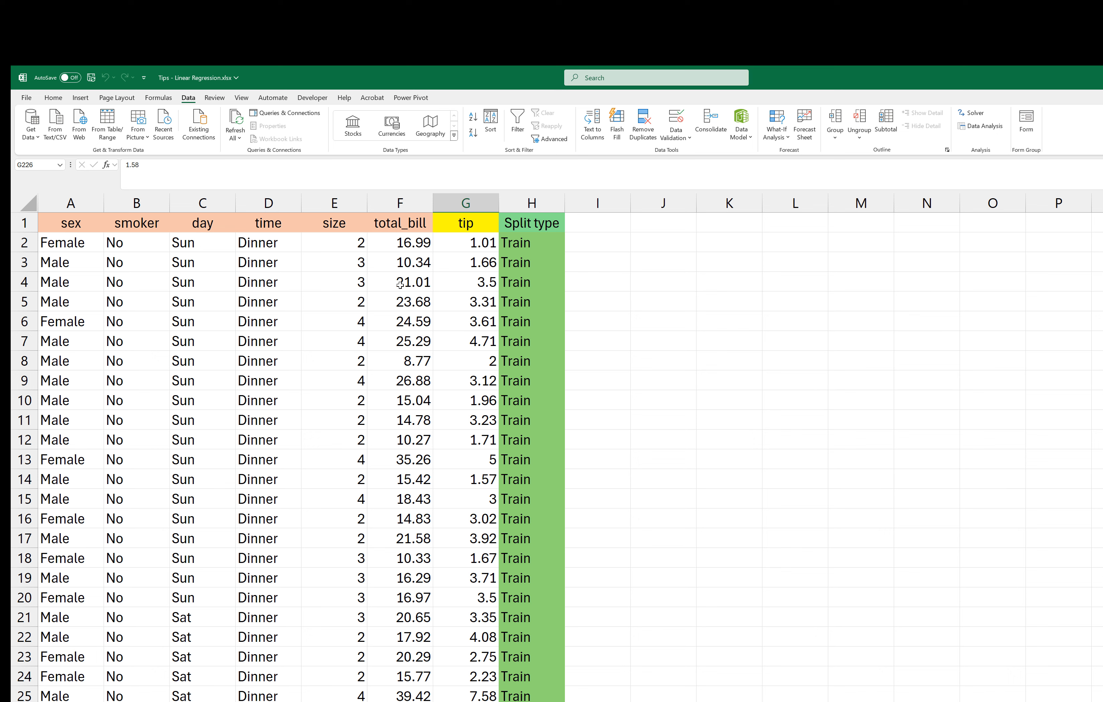
Step: Examine the categorical columns sex, smoker, day and time, especially the Female and Male values, against the numeric columns and tip
left_click(439, 281)
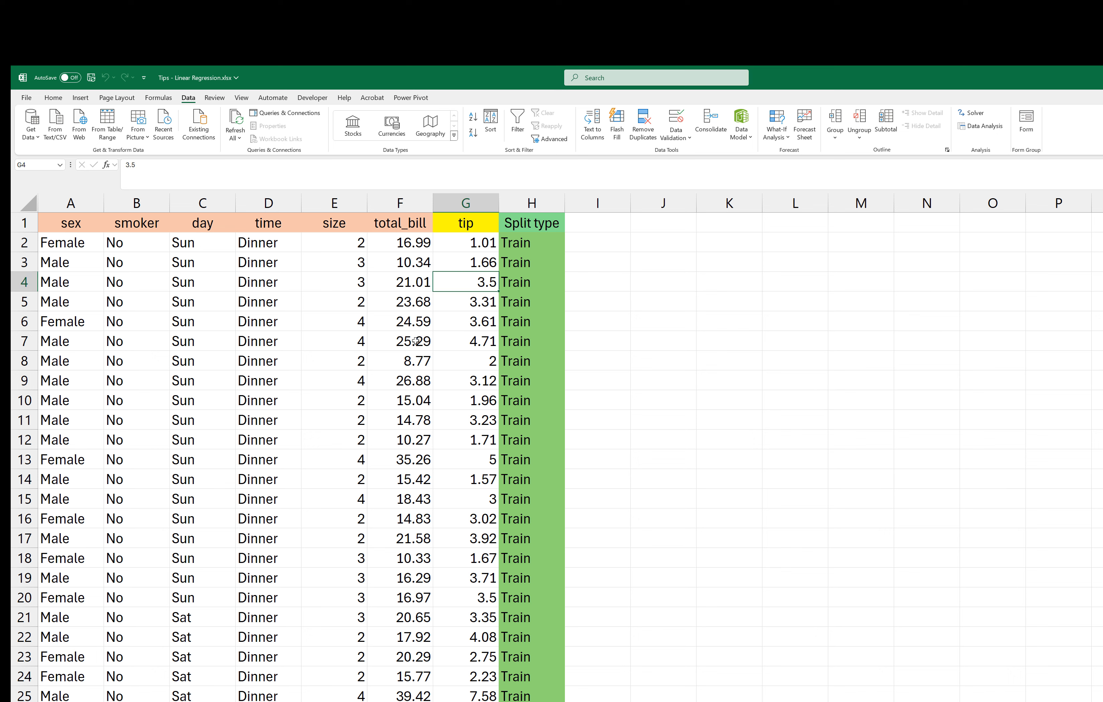
left_click(416, 281)
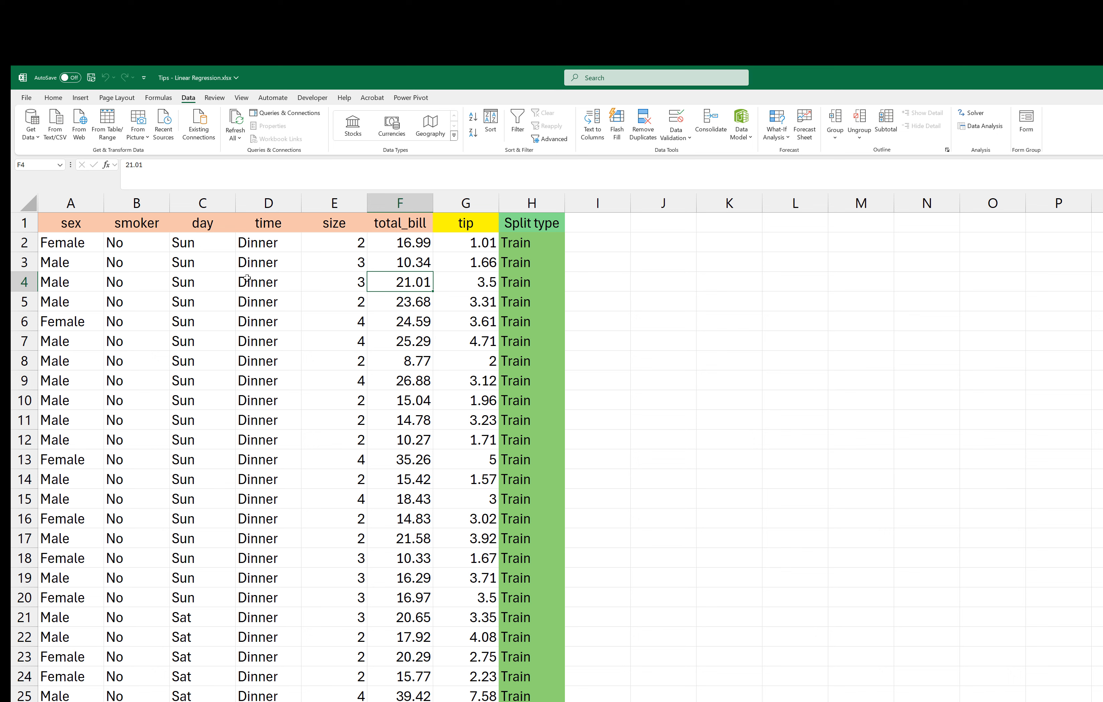
left_click(256, 264)
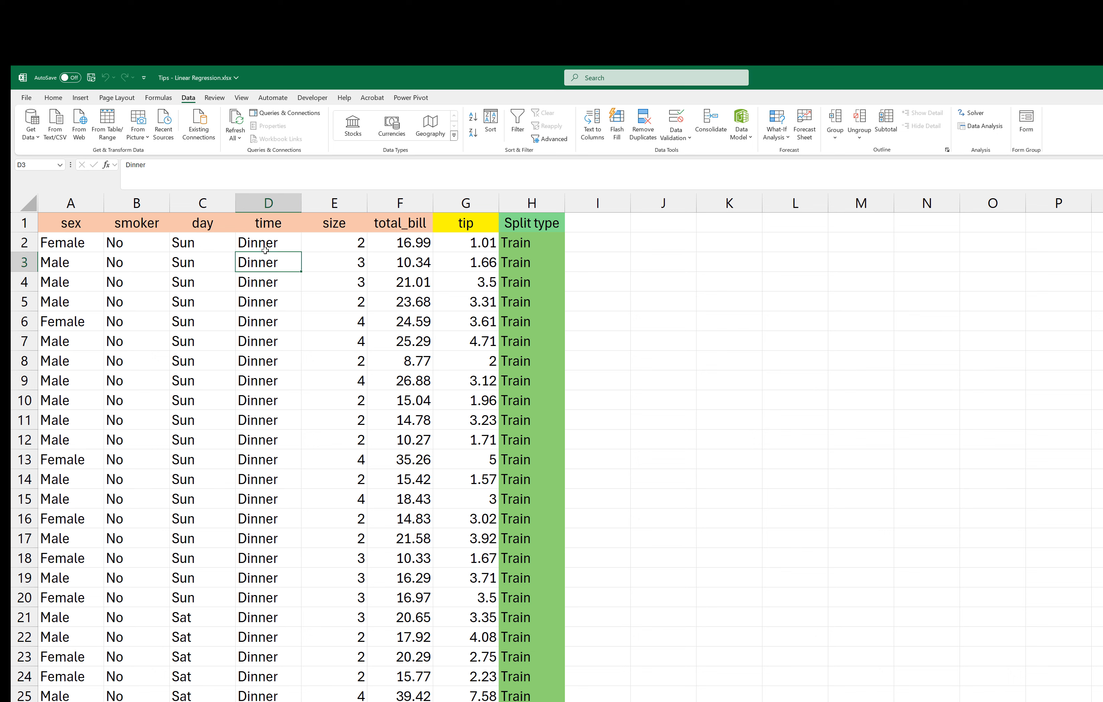
left_click_drag(258, 240, 58, 244)
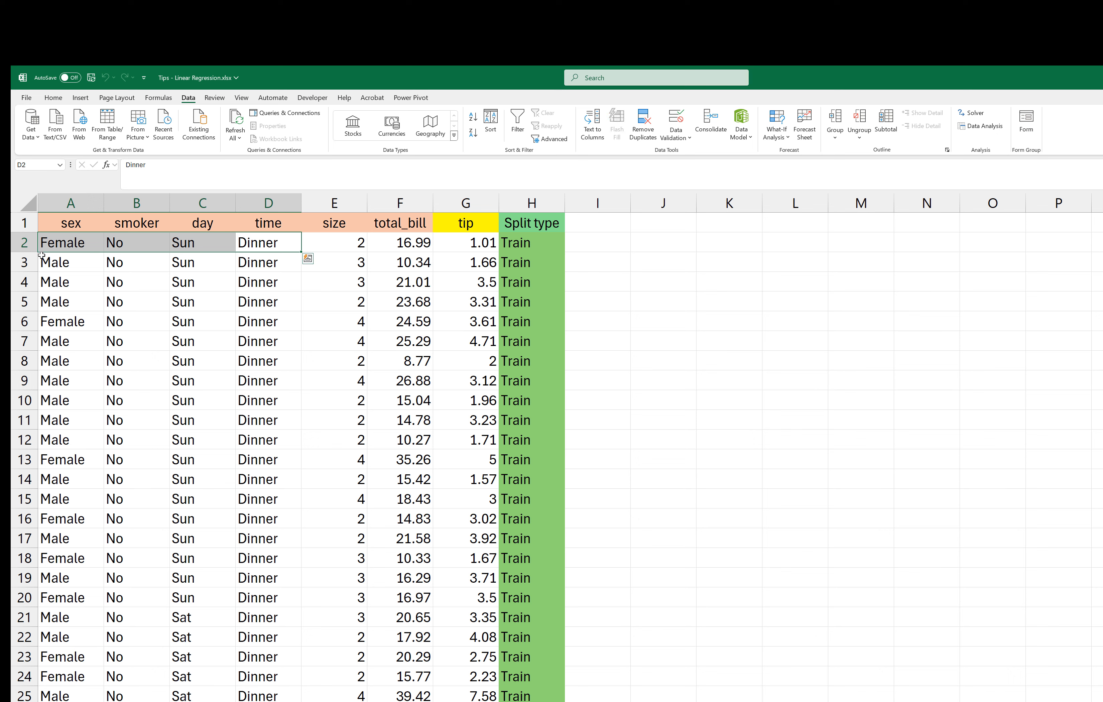
left_click(57, 261)
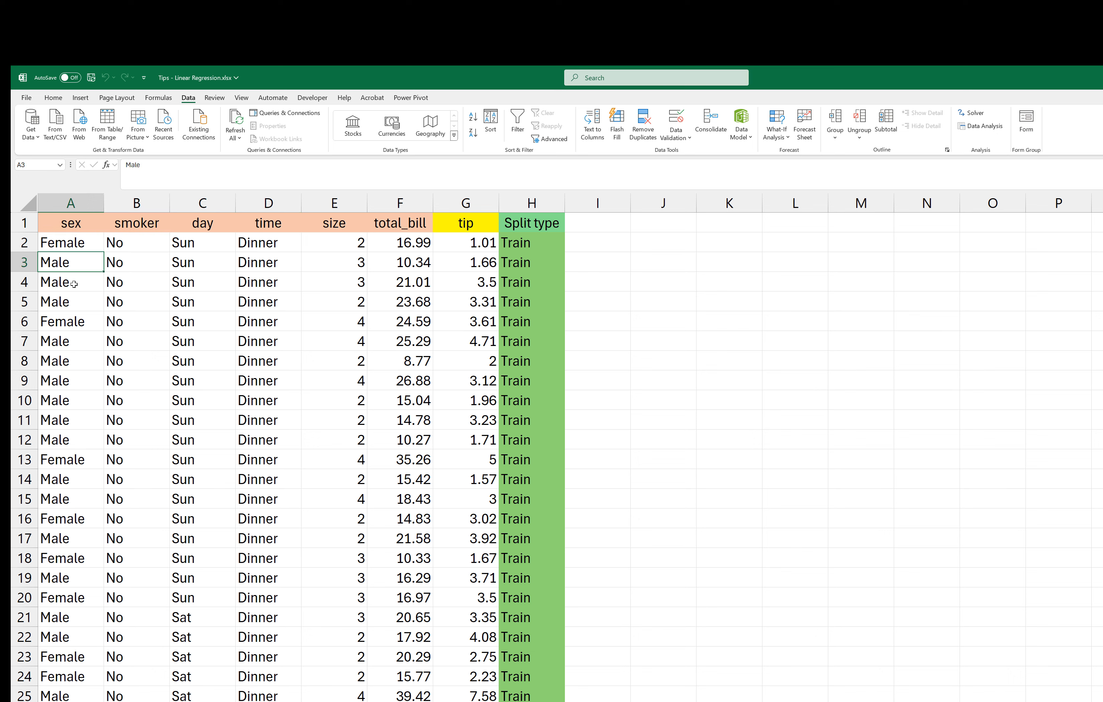
left_click(77, 245)
left_click(74, 263)
left_click(68, 224)
left_click(81, 246)
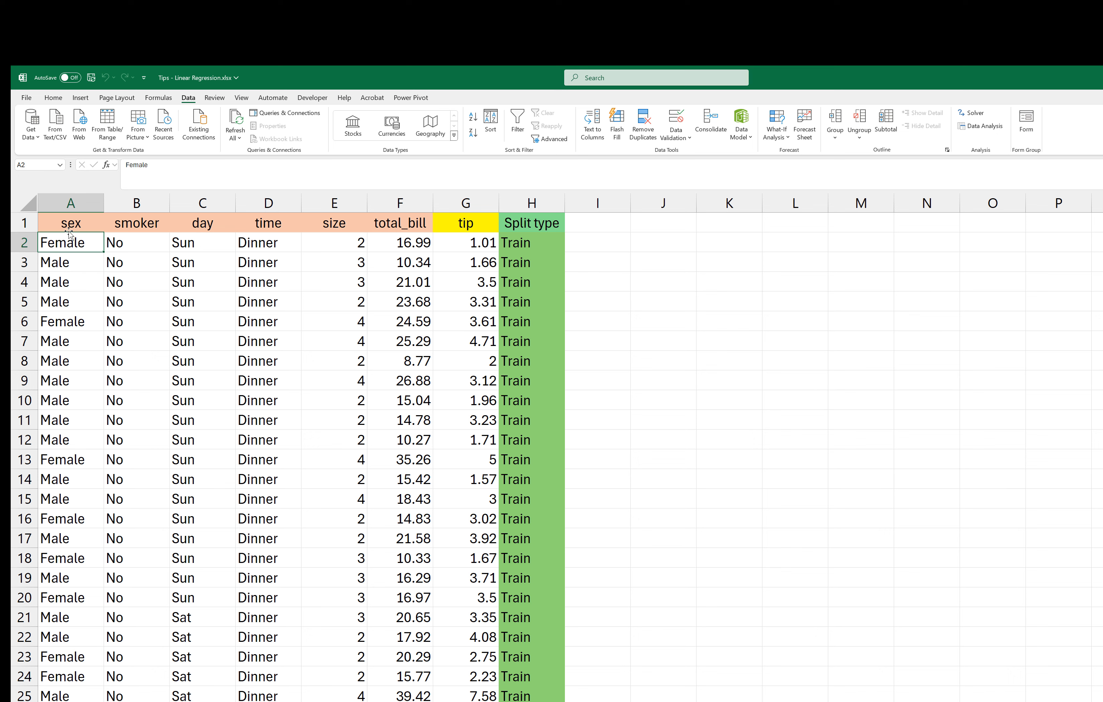
left_click(45, 267)
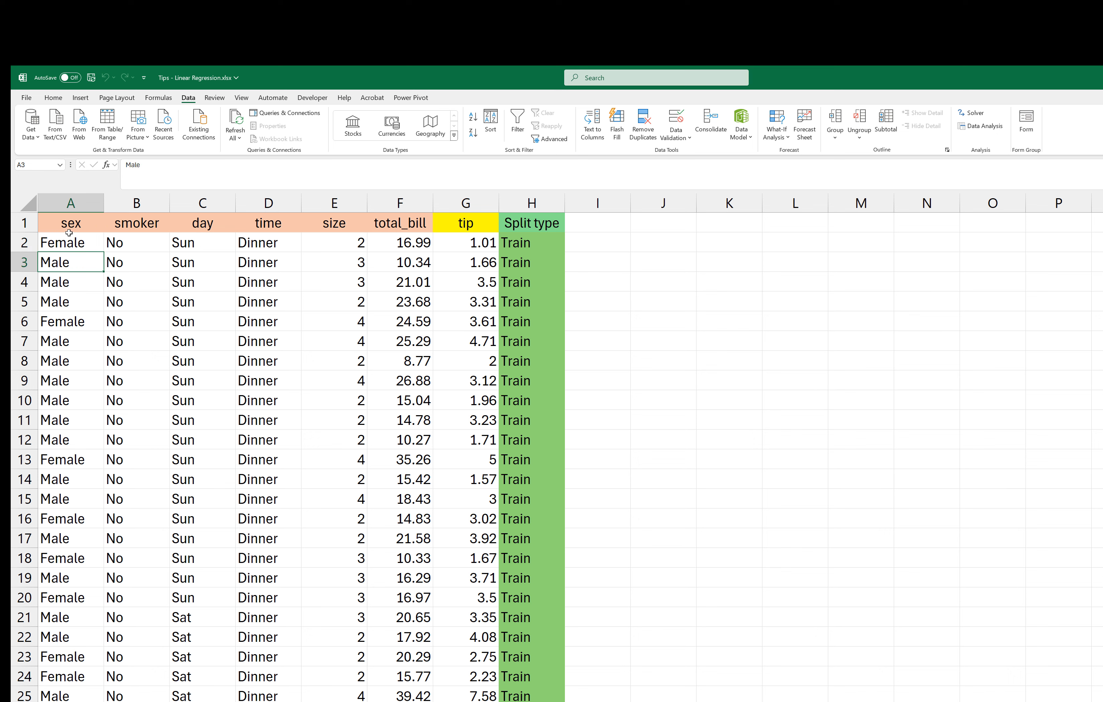
left_click(67, 244)
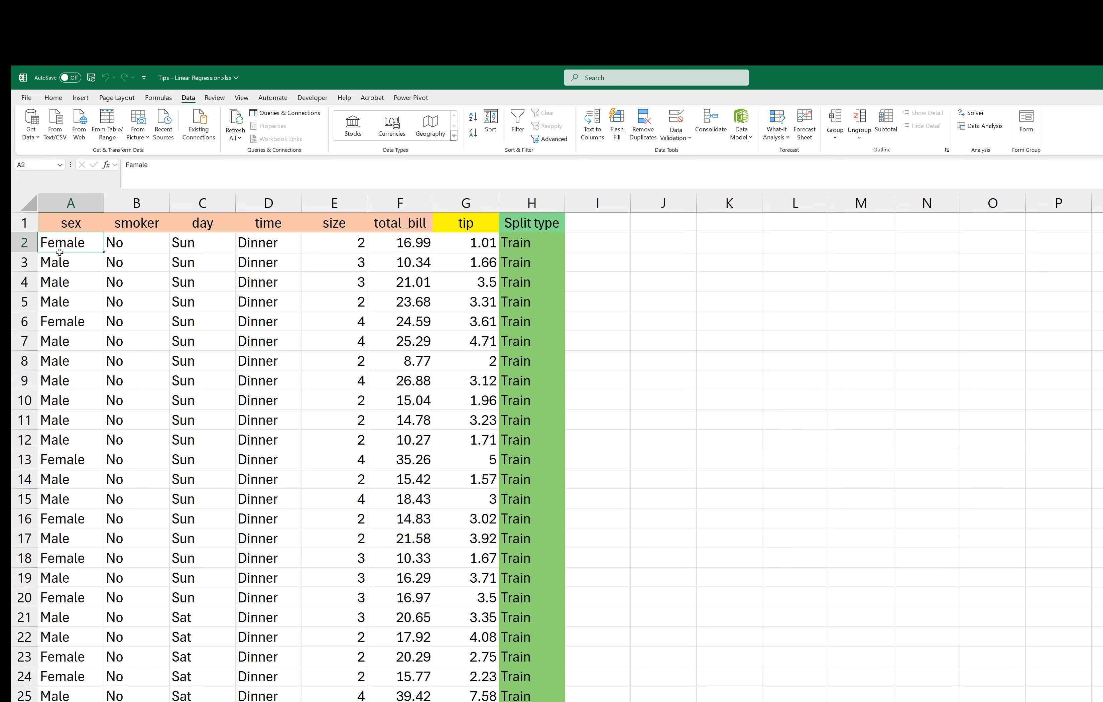
left_click(55, 268)
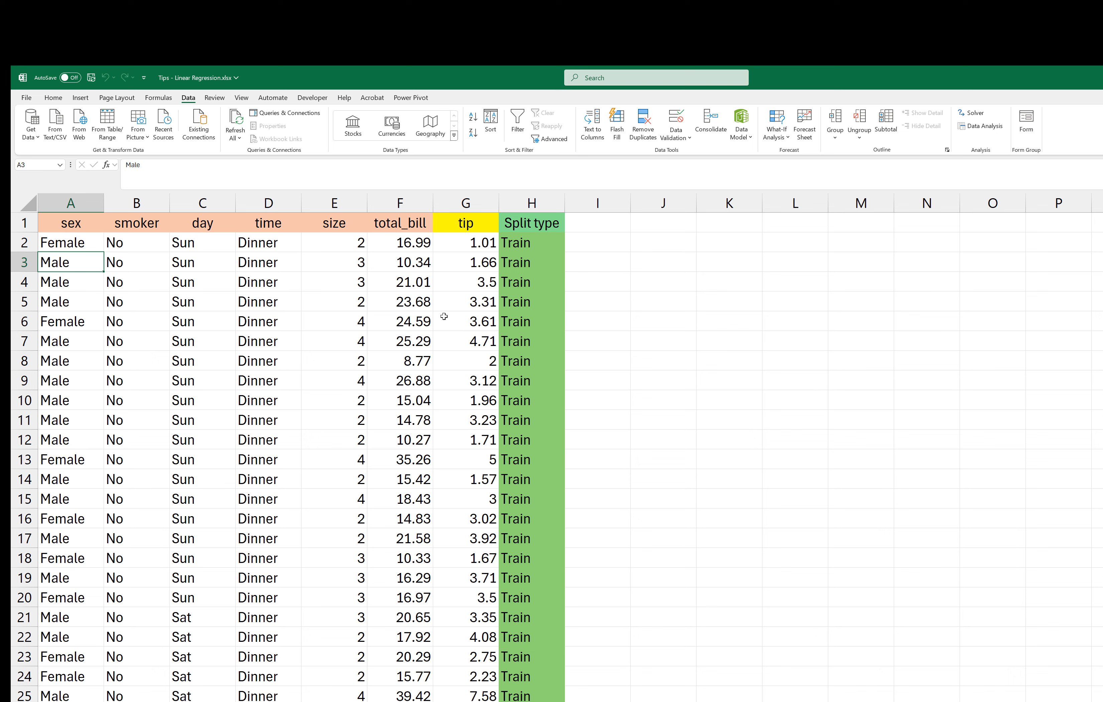
left_click(472, 219)
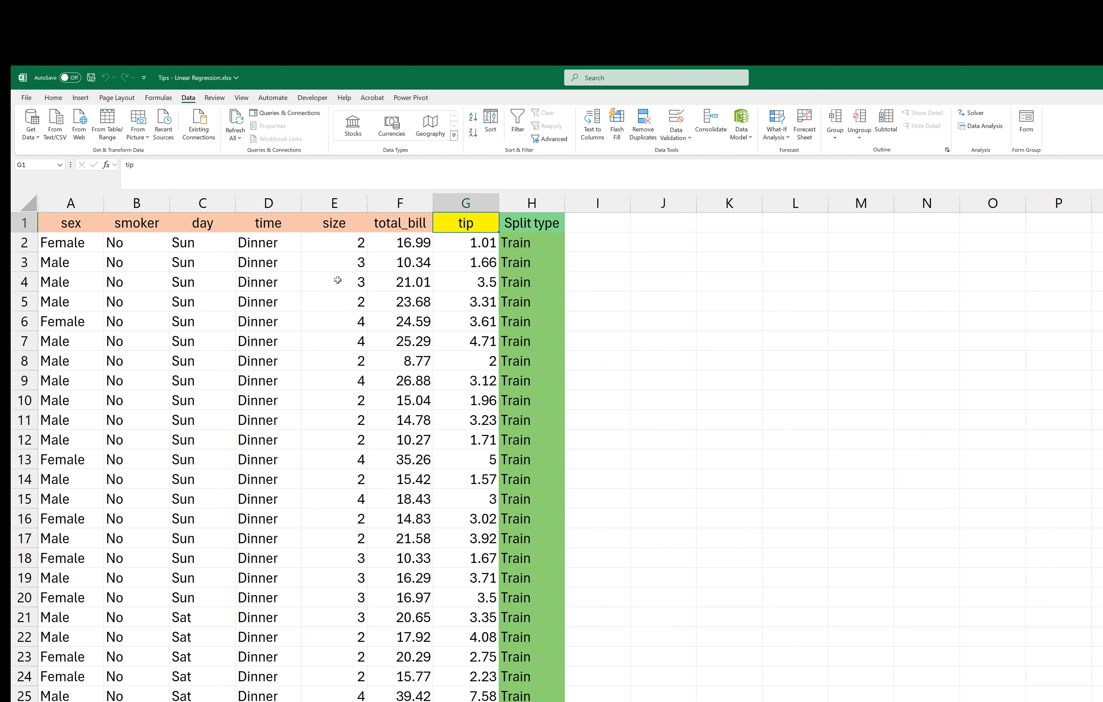
left_click(371, 307)
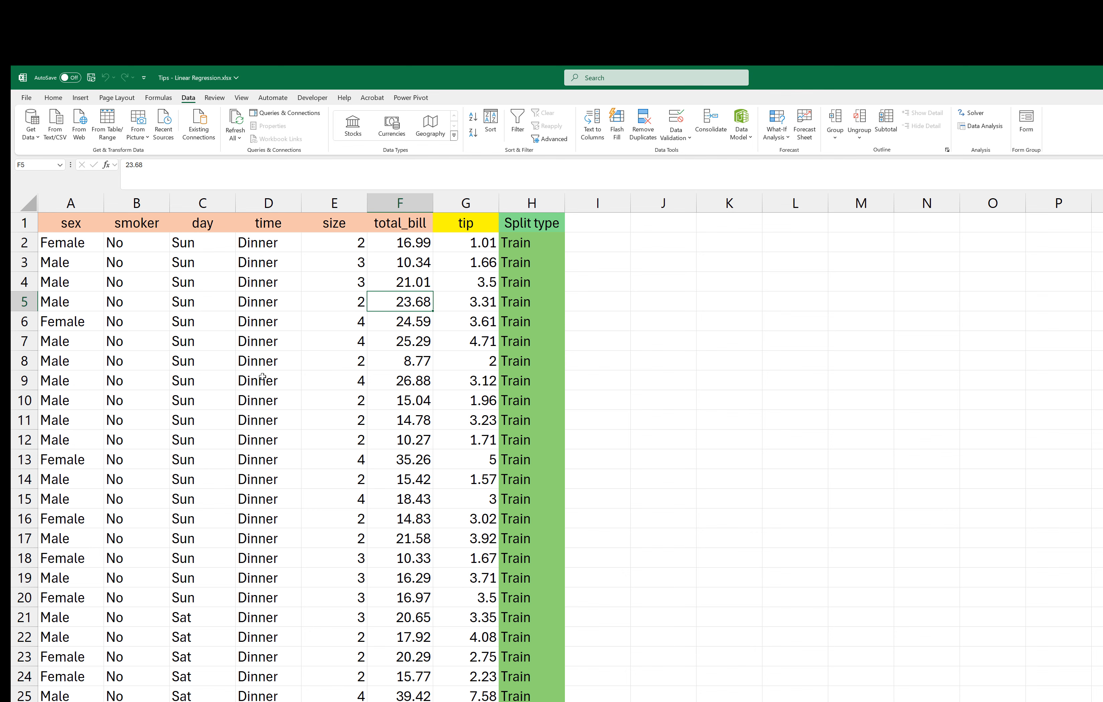
Step: Run the CreateDummiesForCategoricalColumns macro on range A1:G245 and return to the workbook's new ProcessedData sheet
key("alt+F11")
key("F5")
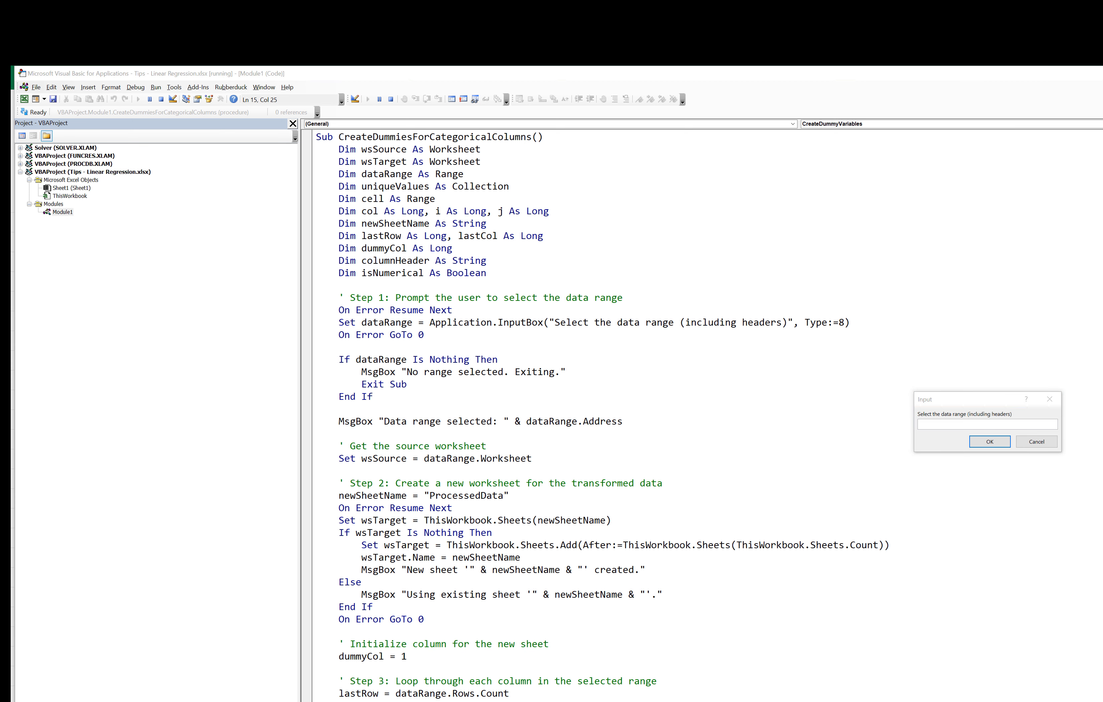
left_click(394, 699)
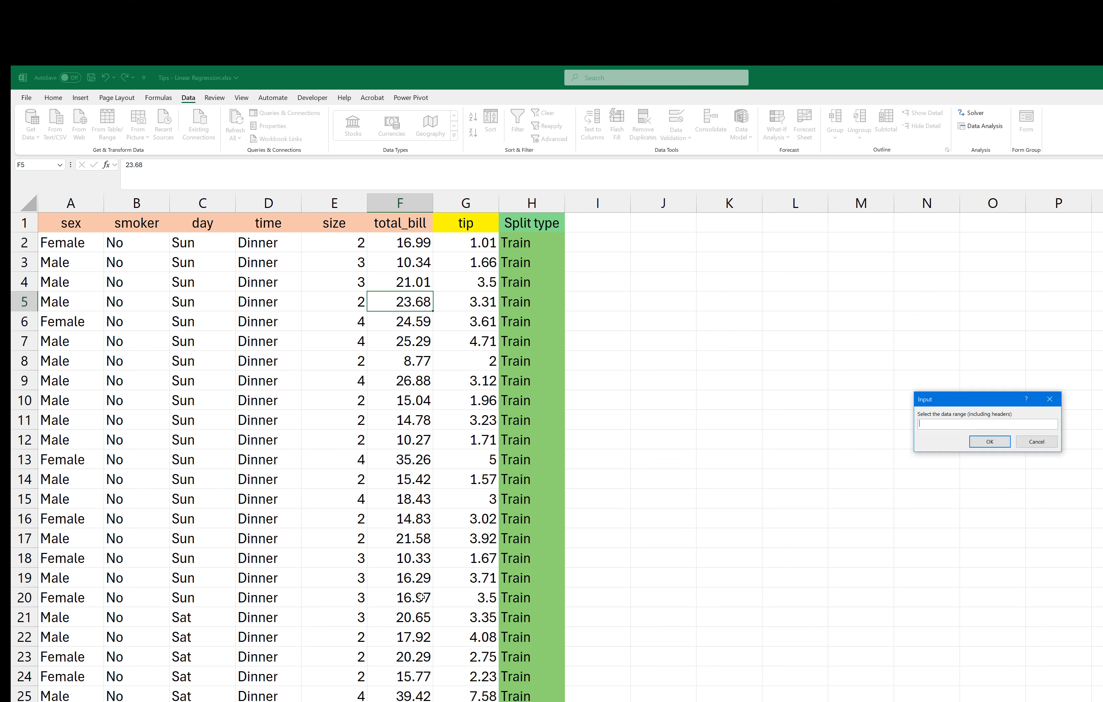
left_click(68, 222)
key("ctrl+shift+Right")
key("ctrl+shift+Down")
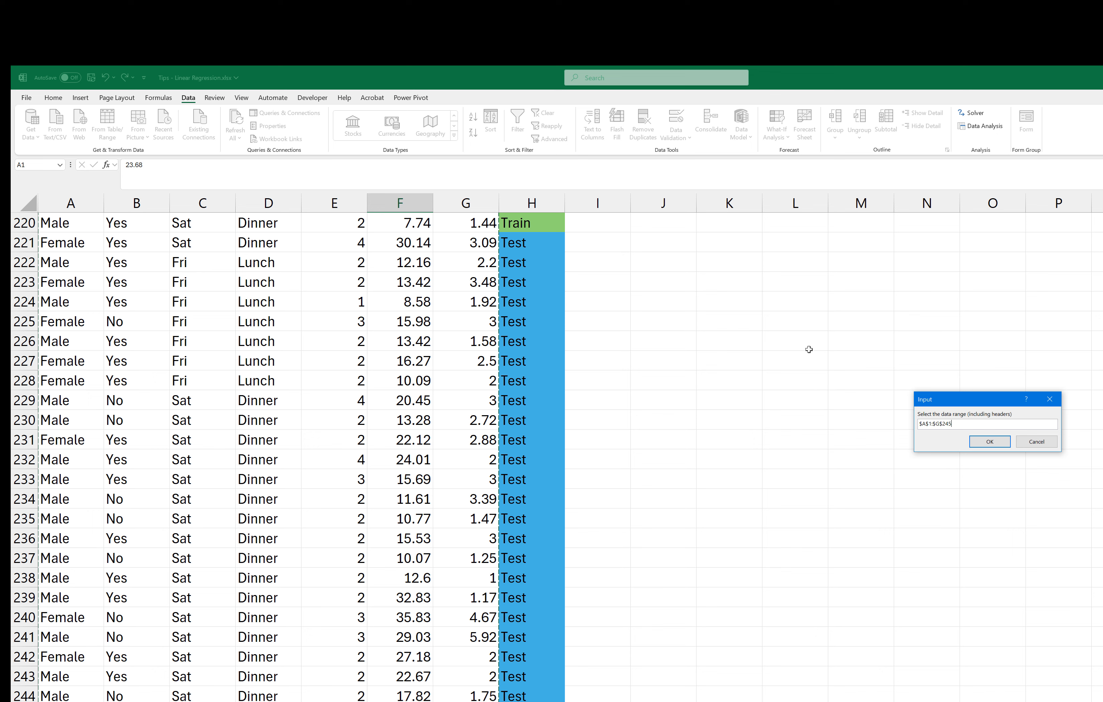
left_click(992, 443)
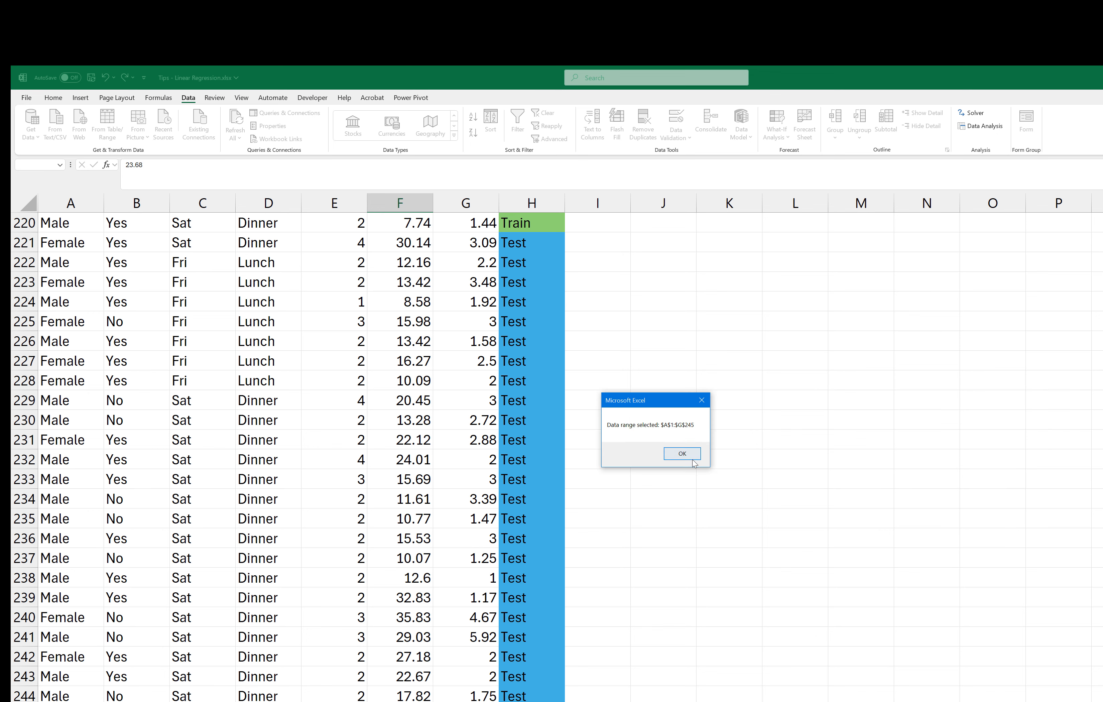
left_click(683, 454)
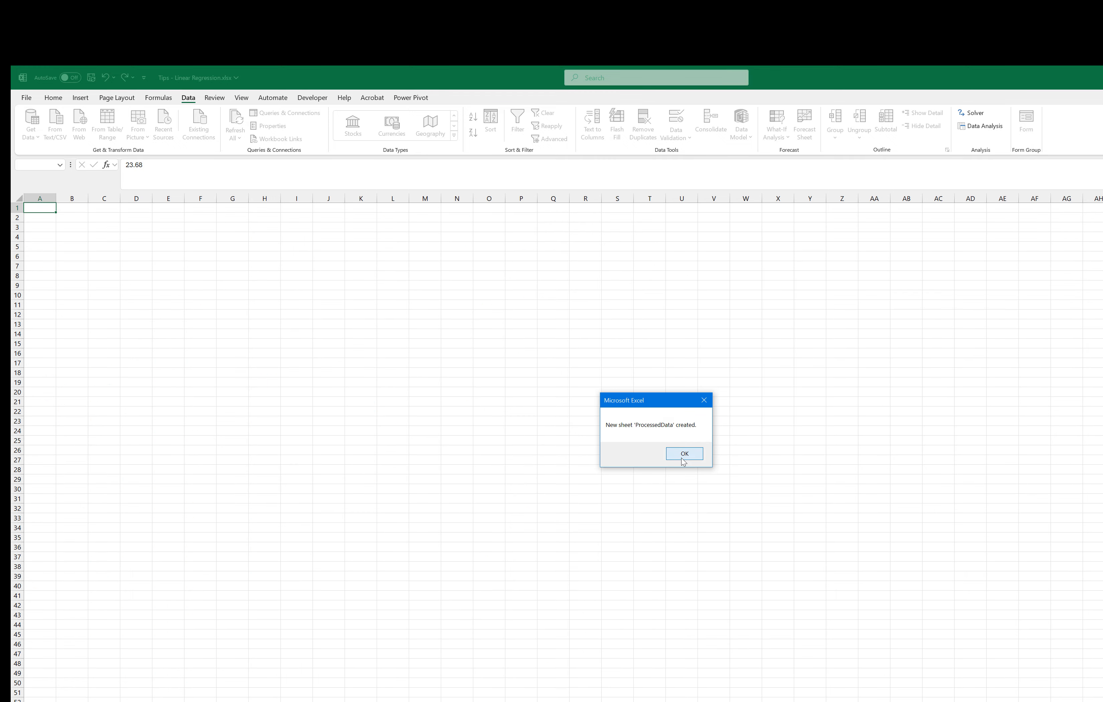
left_click(684, 454)
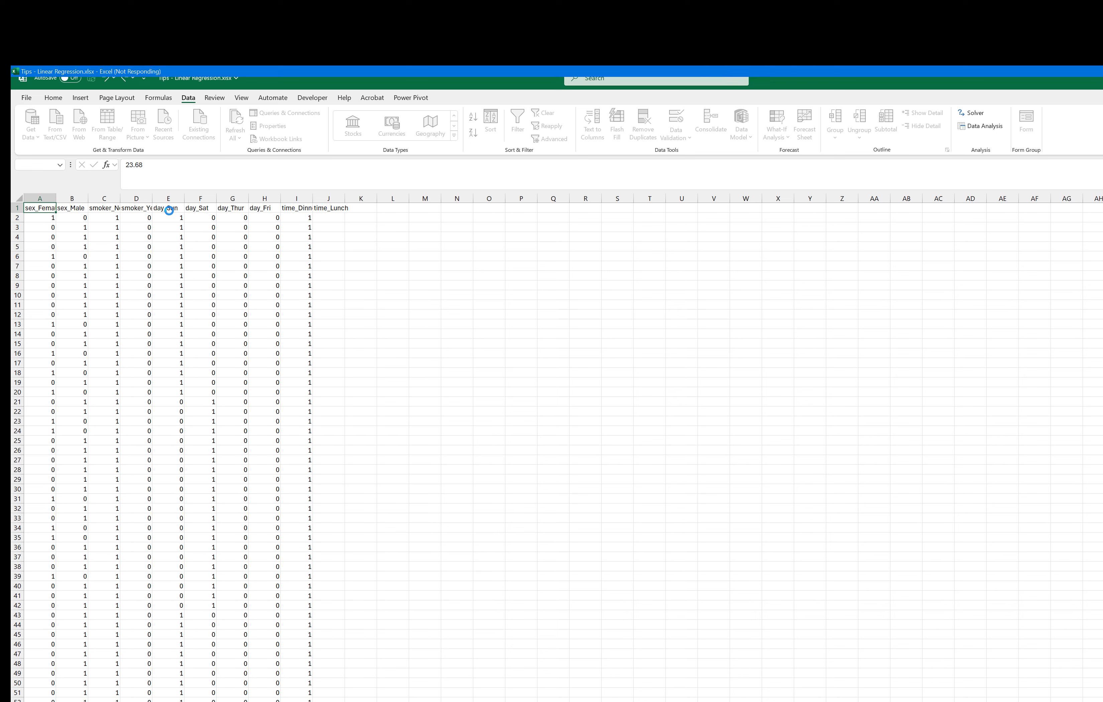
left_click(721, 458)
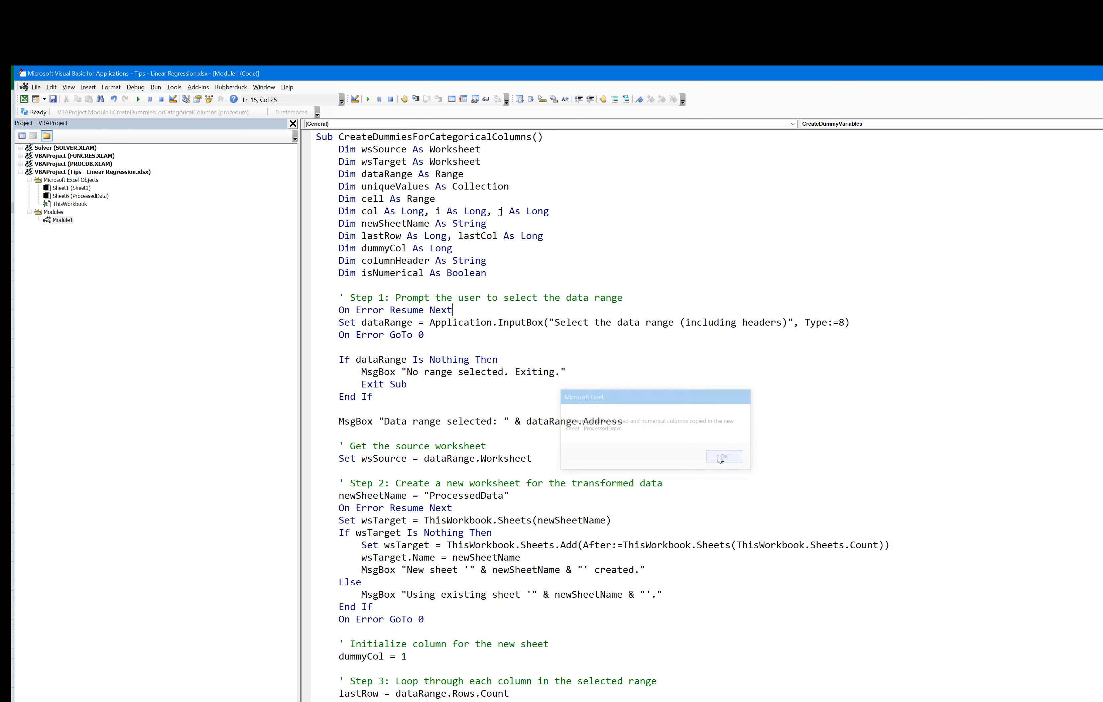
left_click(1102, 74)
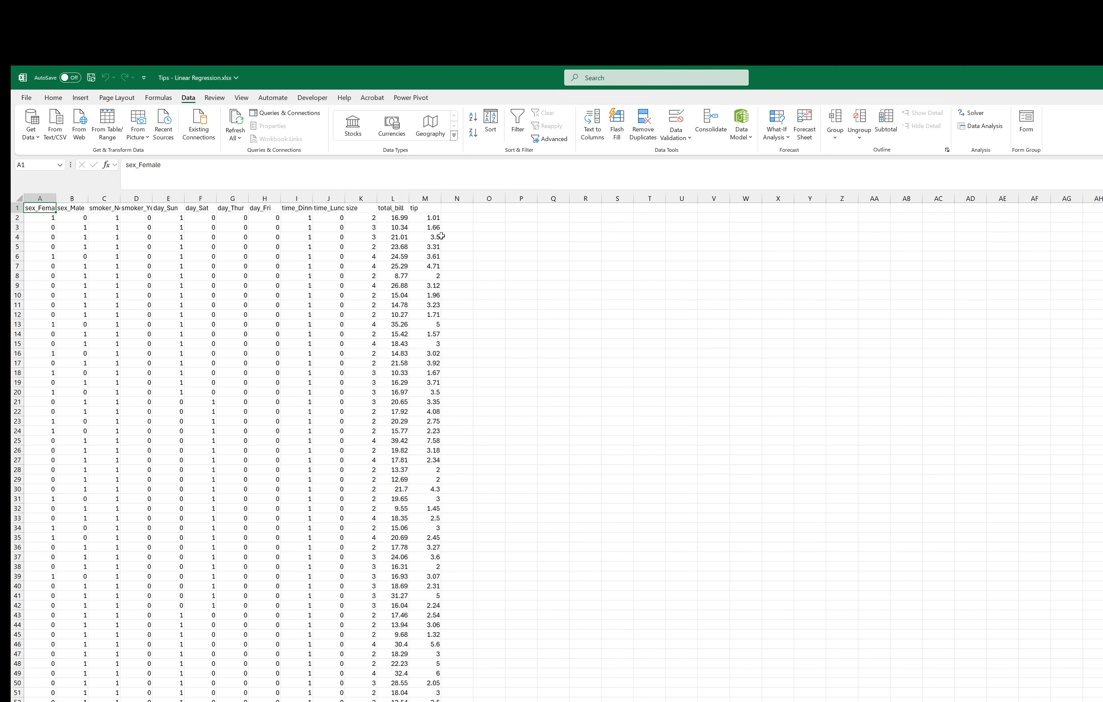
Step: Locate and select row 220, the last training record, in the ProcessedData sheet
left_click(390, 217)
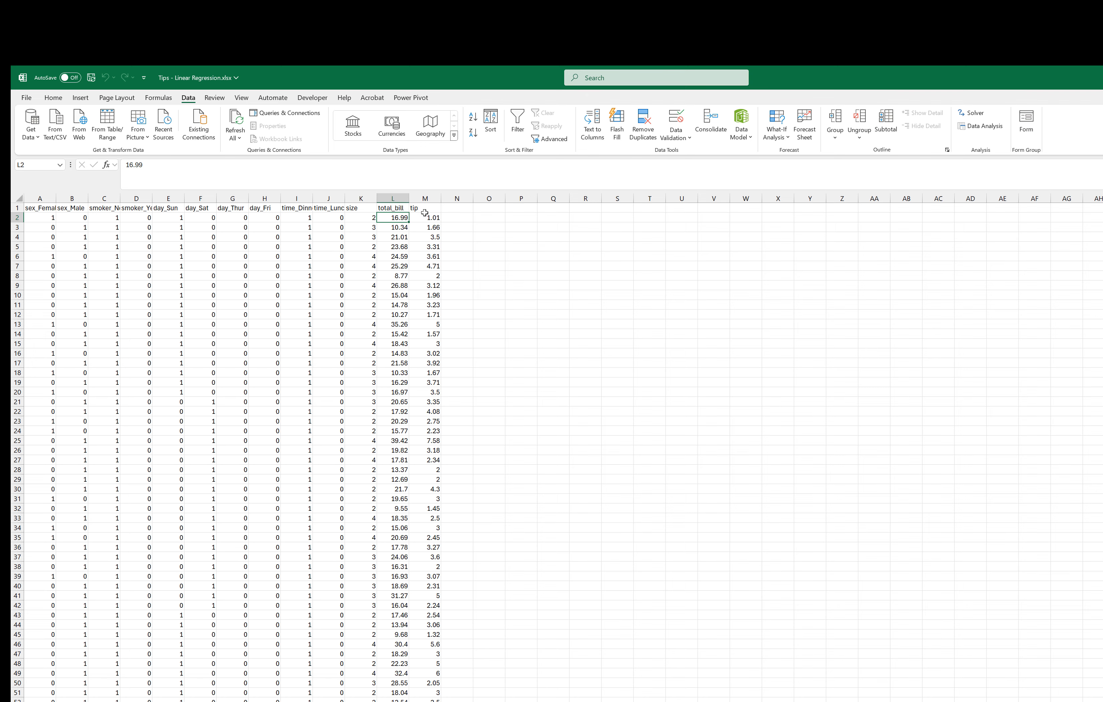
scroll(316, 497, "down", 20)
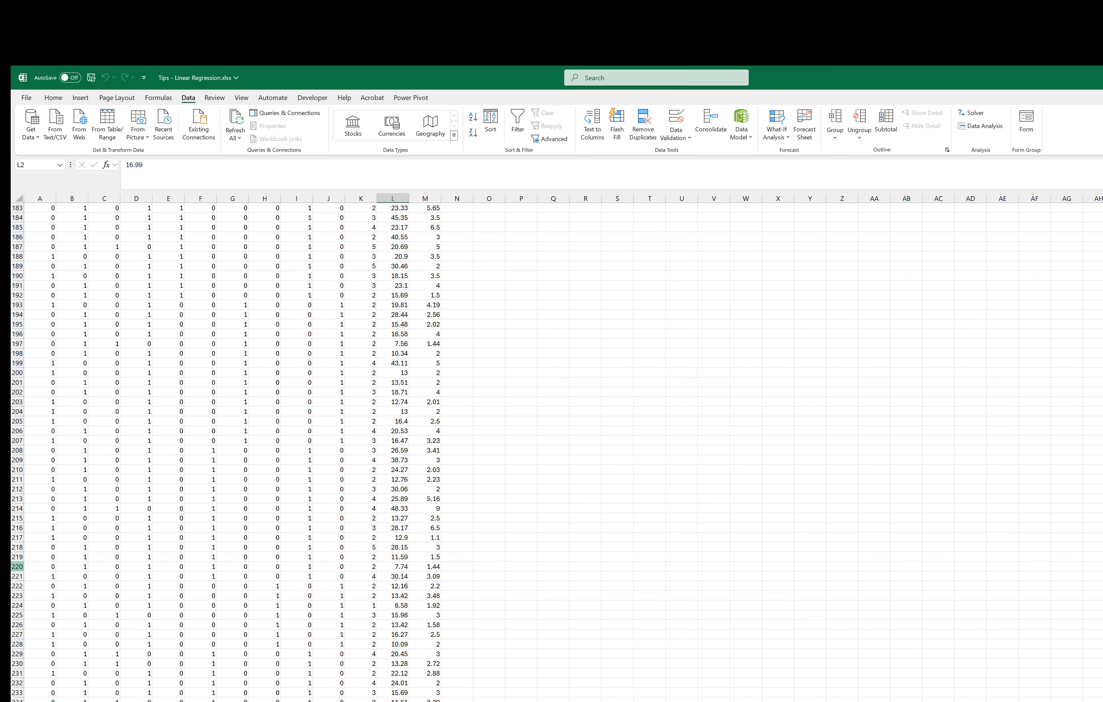
left_click(17, 566)
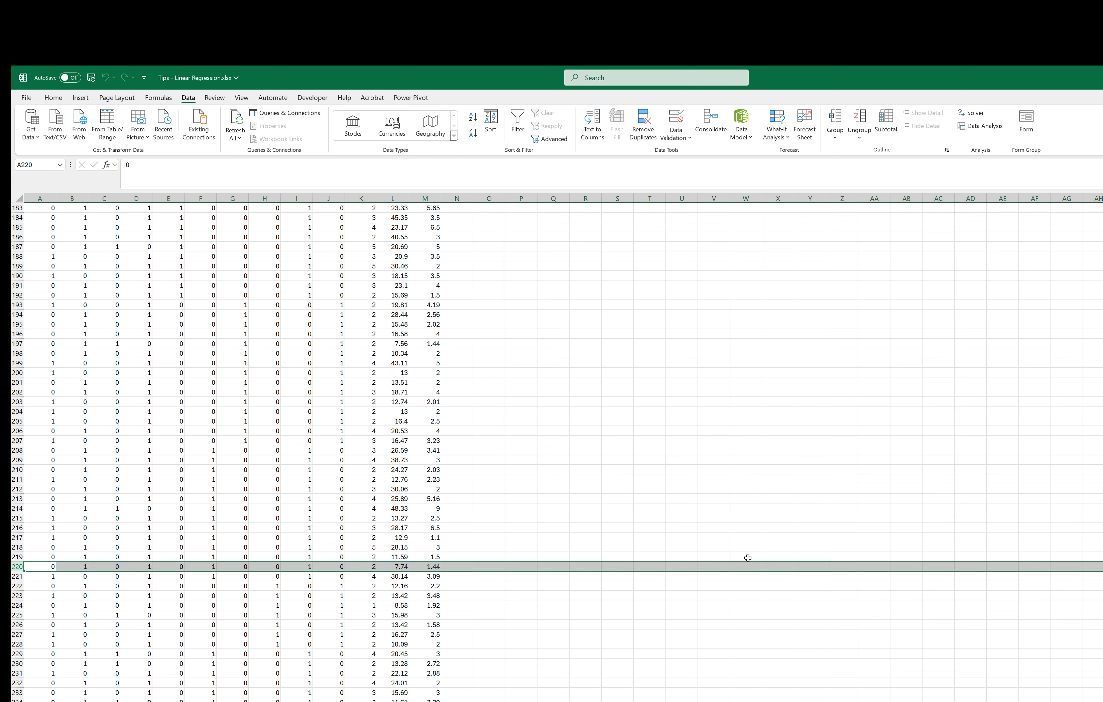
Step: Fill the training range A1:M220 with a light blue theme color
key("ctrl+shift+Up")
key("ctrl+shift+Left")
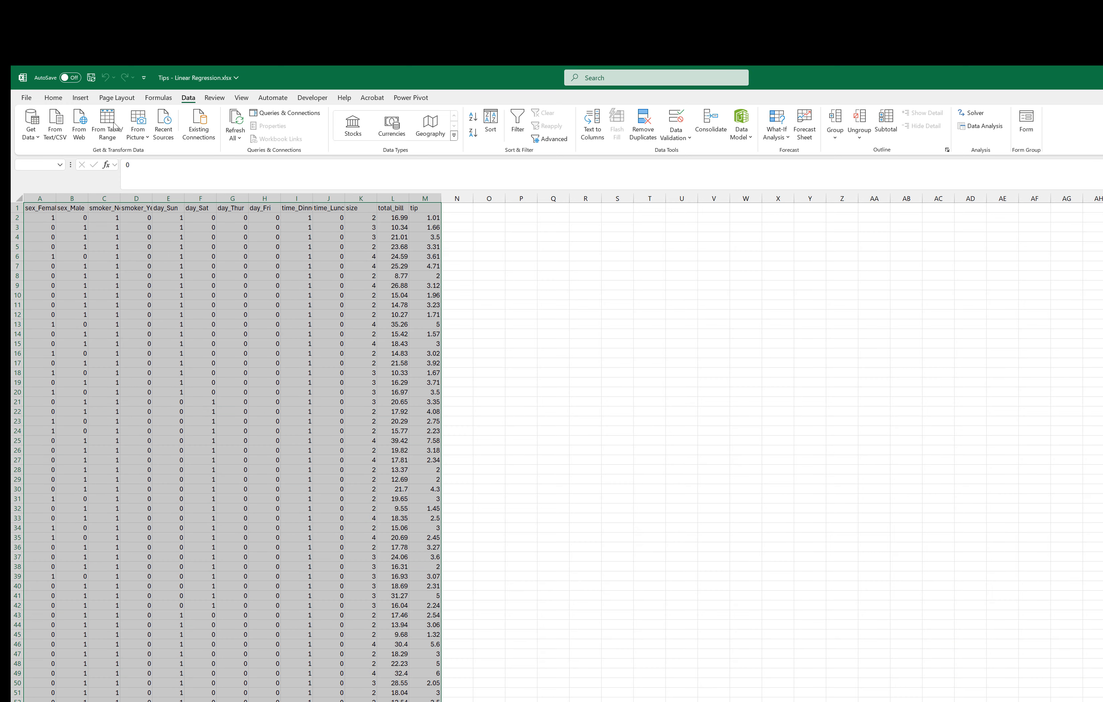
left_click(59, 98)
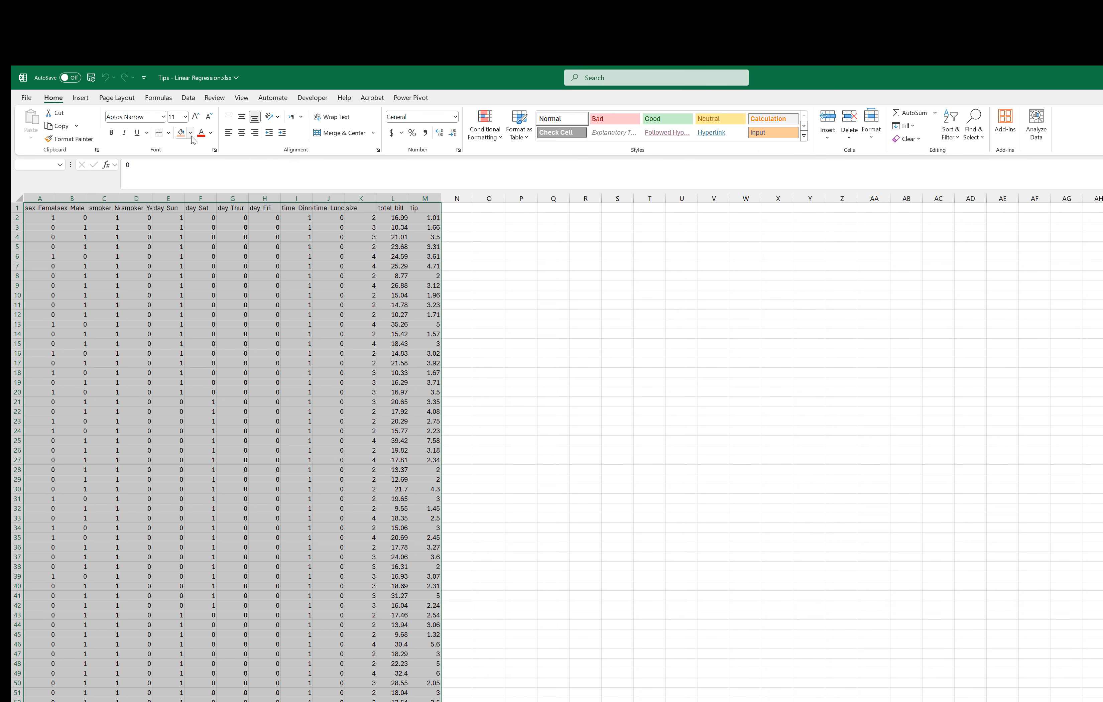
left_click(190, 133)
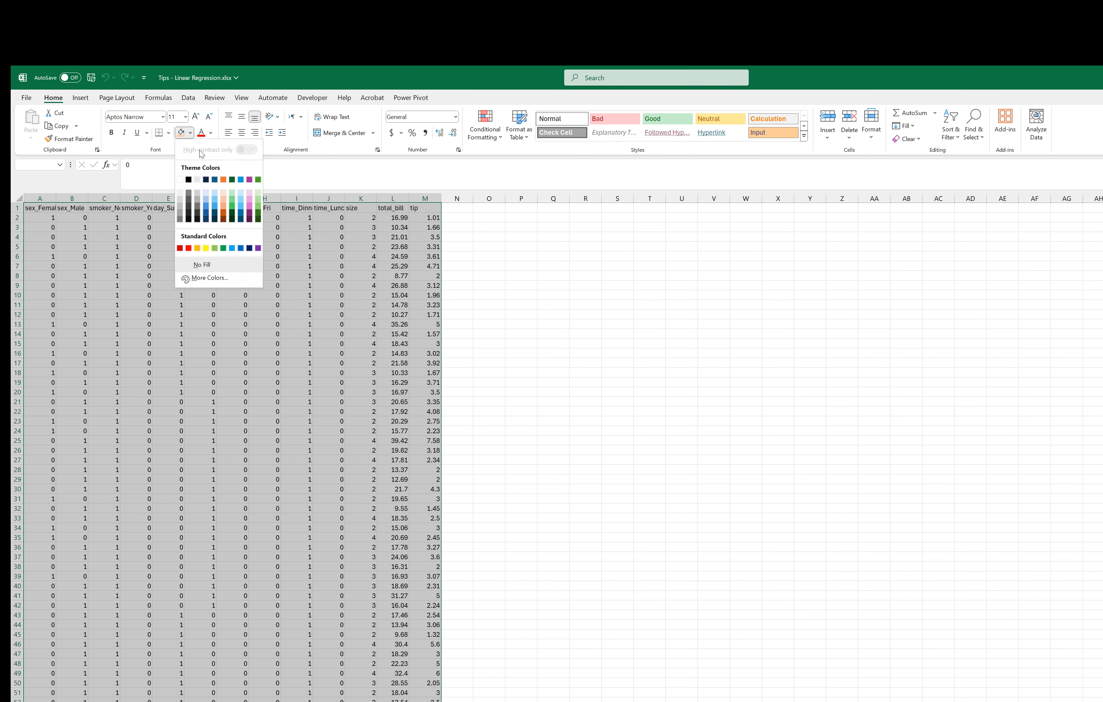
left_click(207, 194)
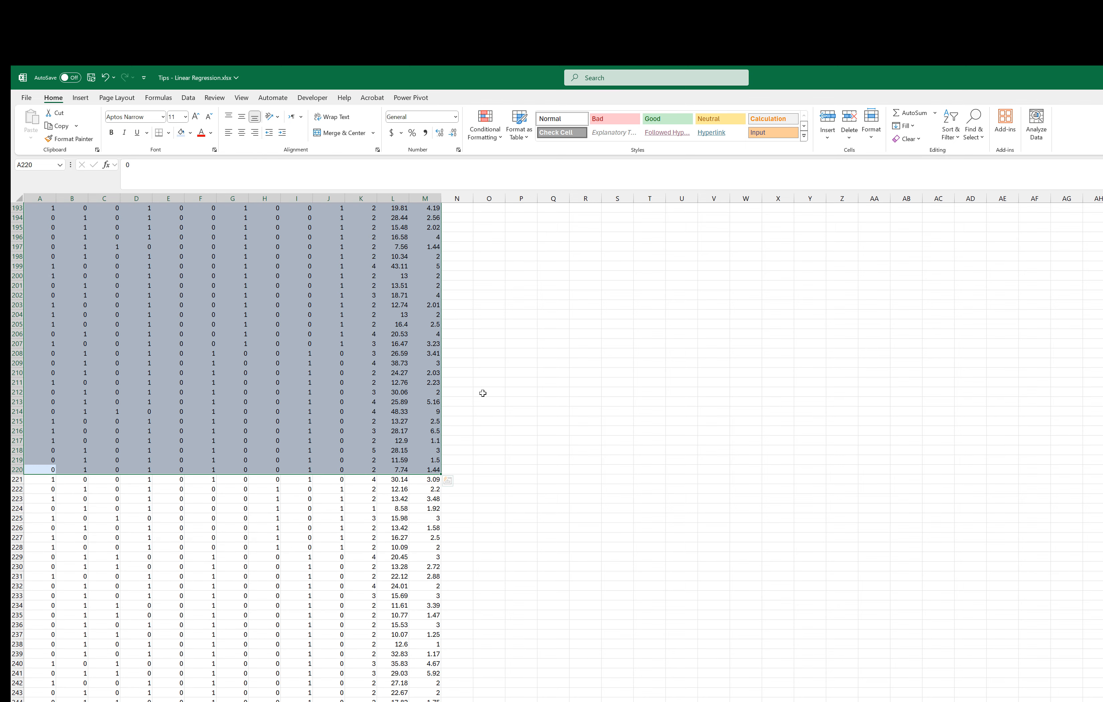
scroll(483, 393, "up", 20)
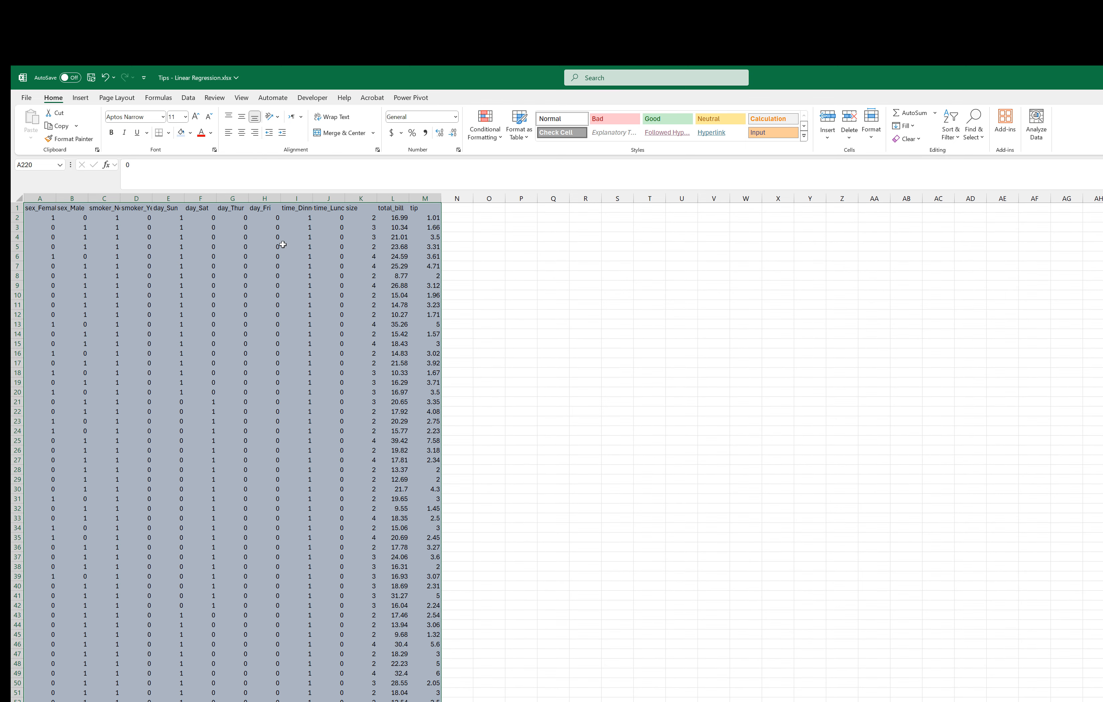
left_click(283, 244)
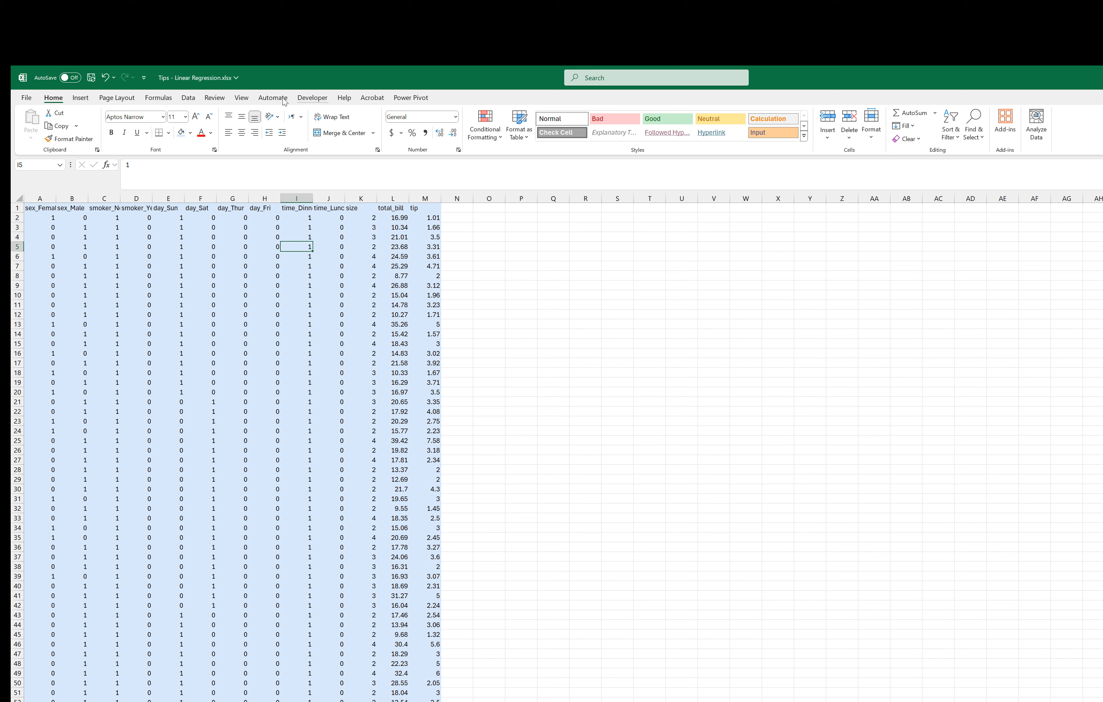
Step: Check whether the Analysis ToolPak add-in is enabled in the Excel add-ins list
left_click(312, 98)
left_click(184, 131)
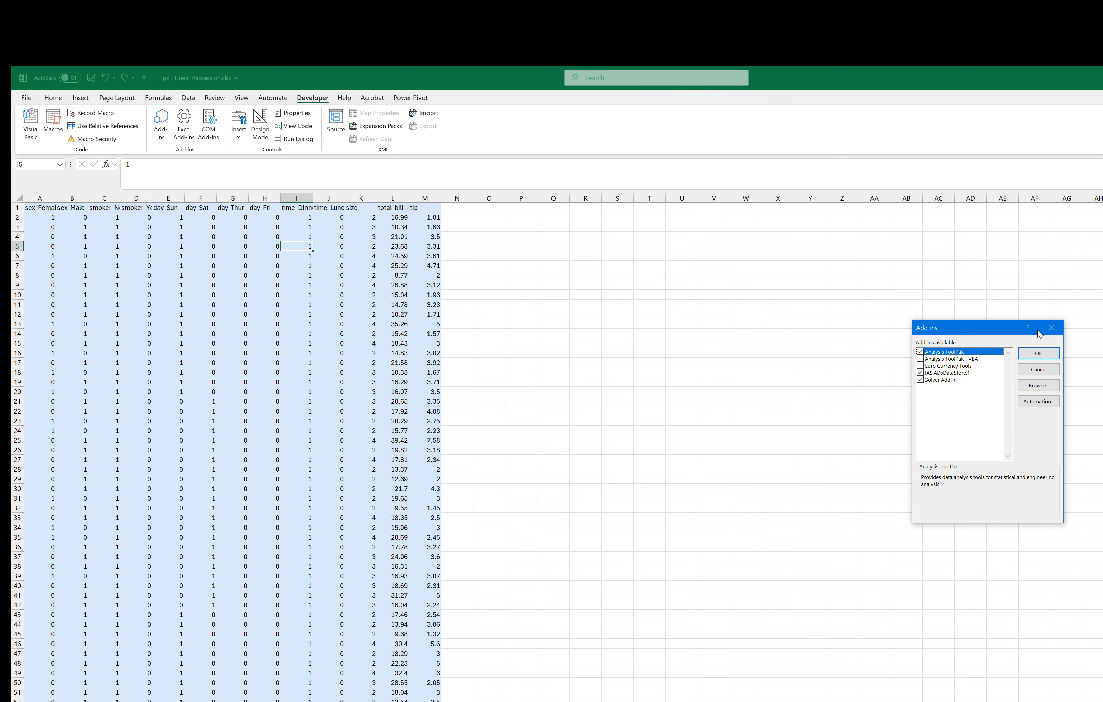
left_click(1052, 328)
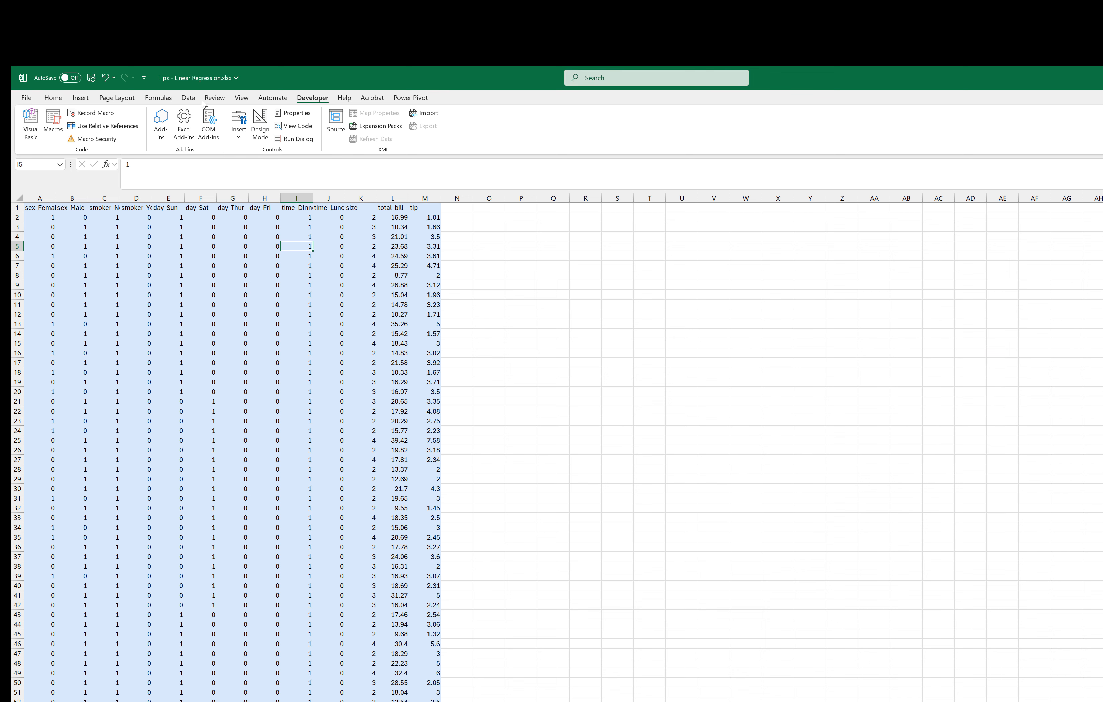
Step: Start the Regression tool from Data Analysis and set its Input Y Range to the training tips, M1:M220
left_click(188, 97)
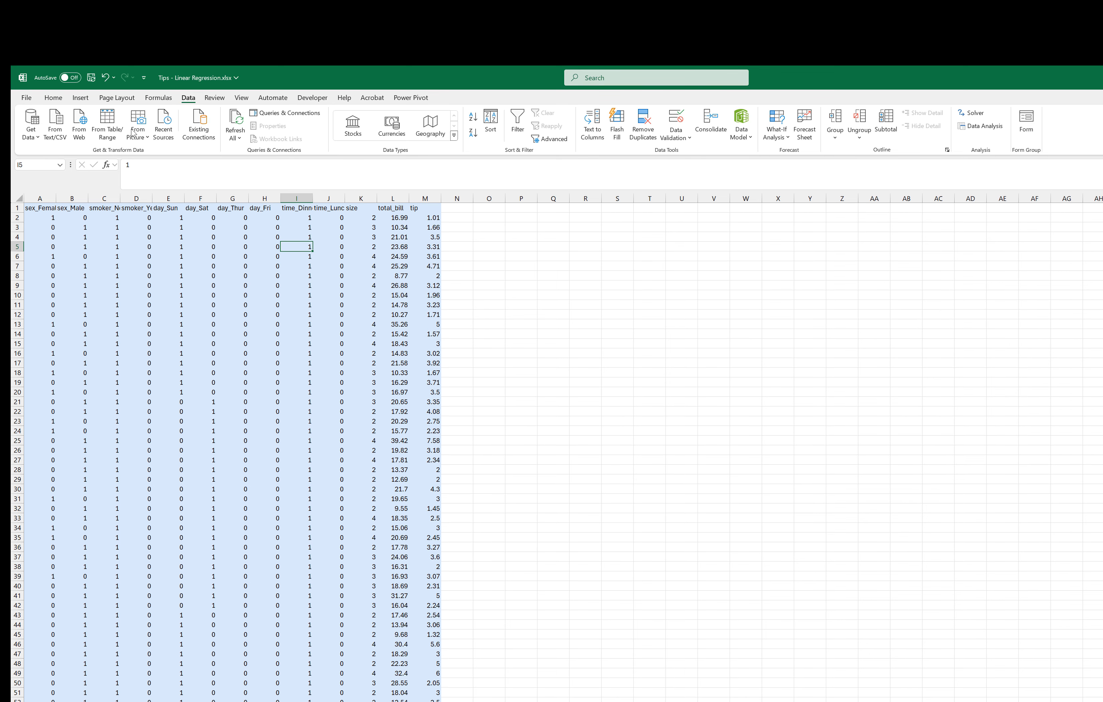
left_click(994, 128)
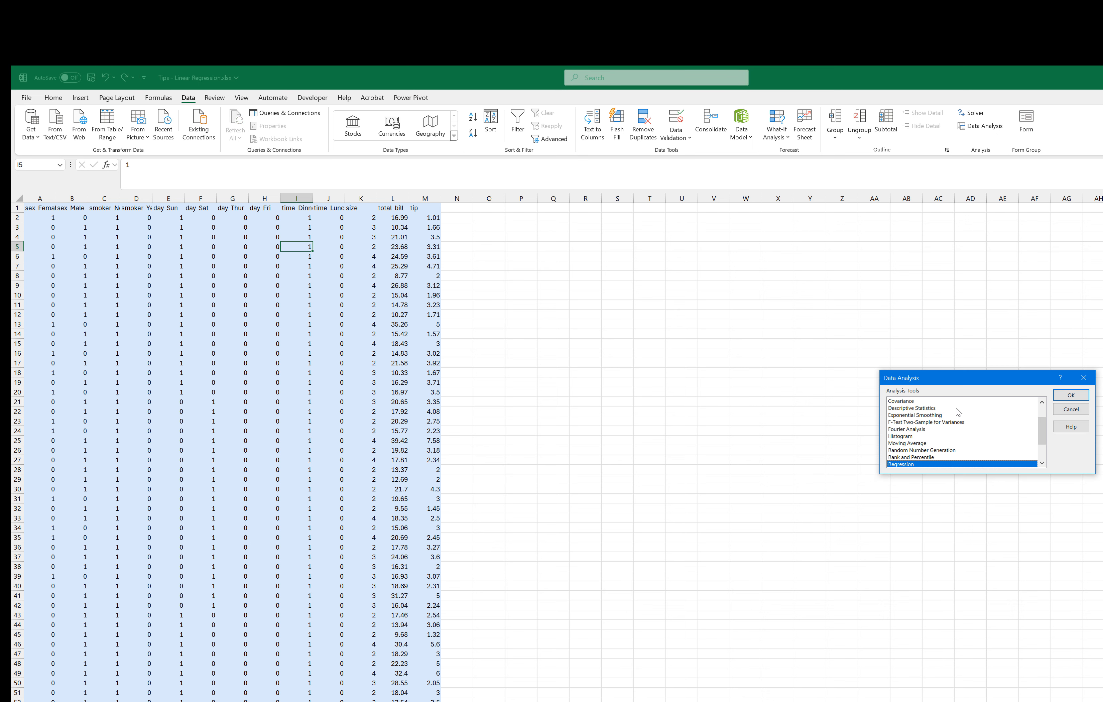
scroll(980, 435, "down", 2)
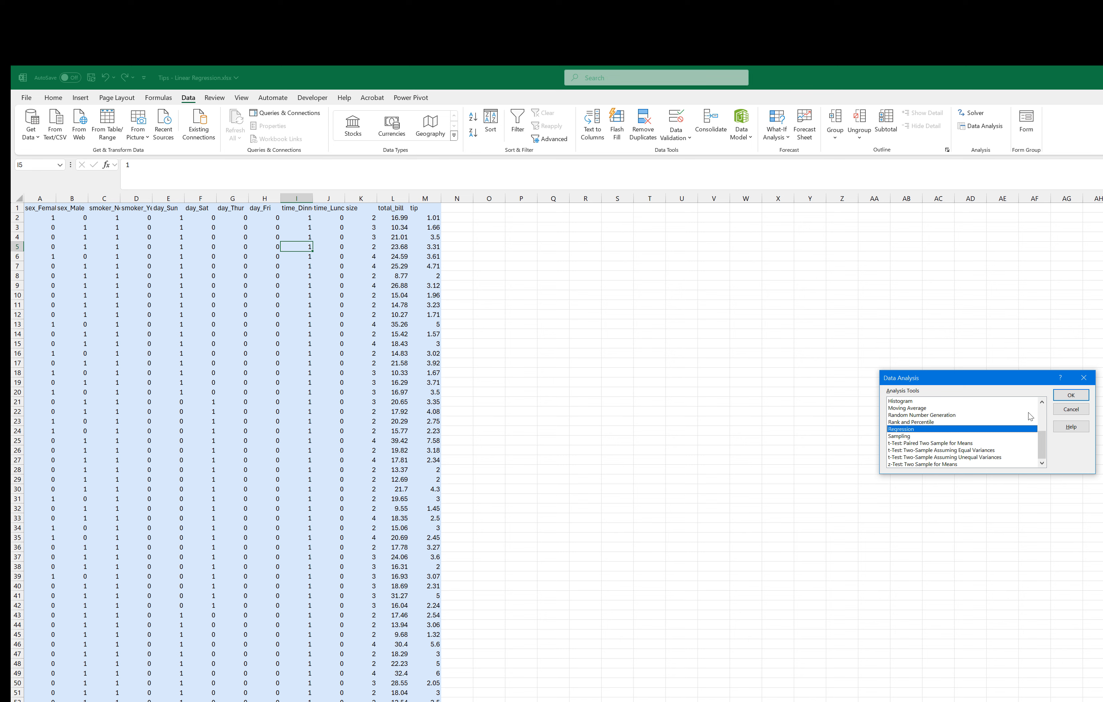
left_click(1070, 395)
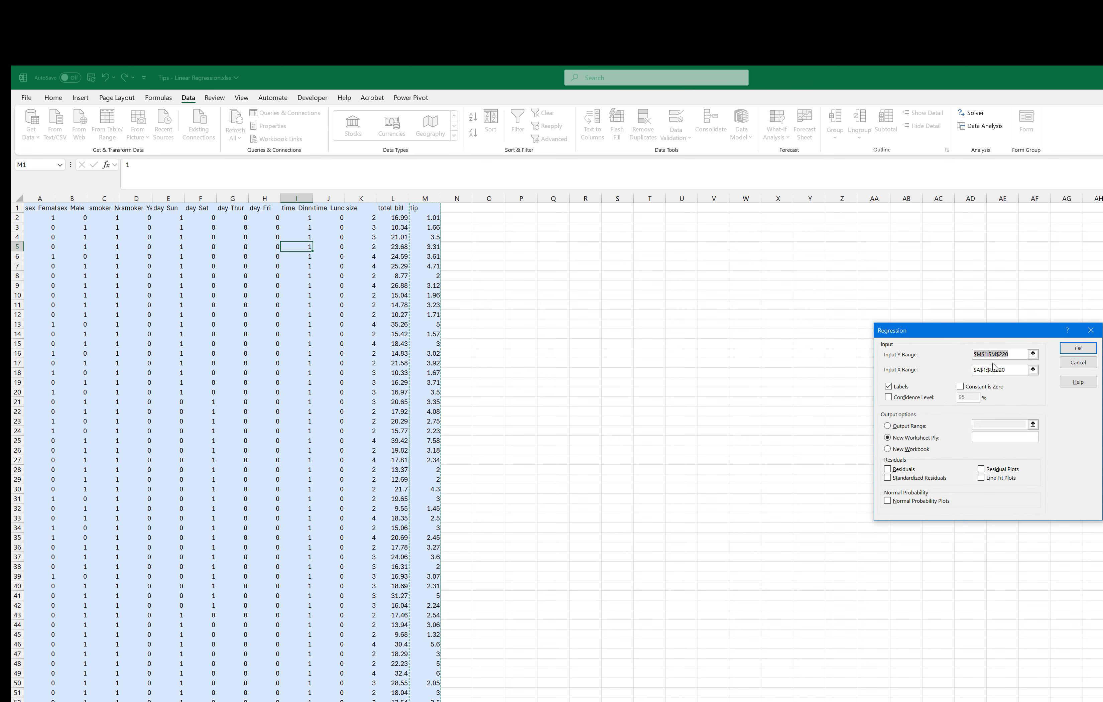
key("BackSpace")
left_click(1033, 354)
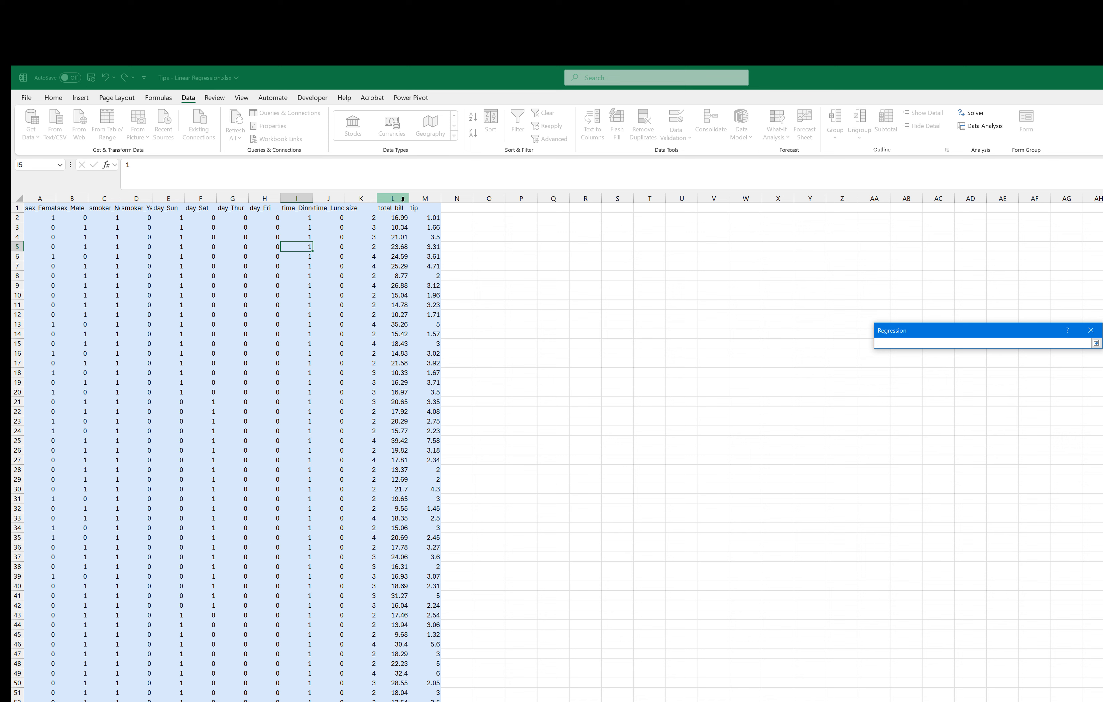
left_click(425, 208)
key("ctrl+shift+Down")
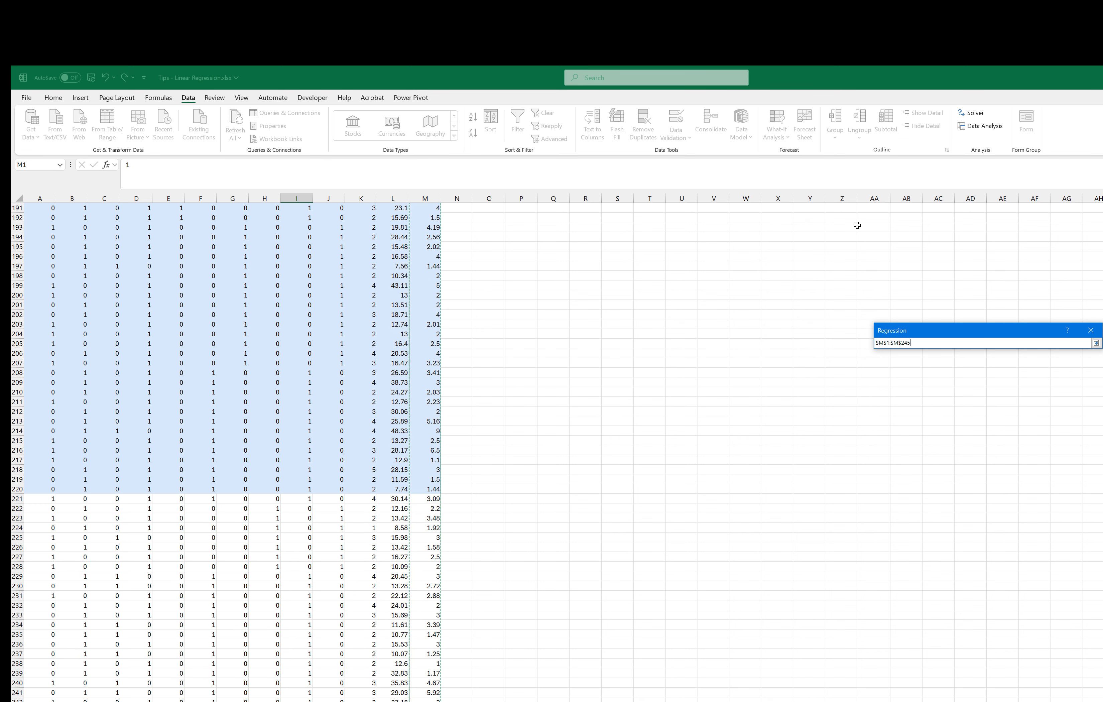
key("shift+Up")
key("shift+Up")
key("shift+Up")
key("shift+Up")
key("shift+Up")
key("shift+Up")
key("shift+Up")
key("shift+Up")
key("shift+Up")
key("shift+Up")
key("shift+Up")
key("shift+Up")
key("shift+Up")
key("shift+Up")
key("shift+Up")
key("shift+Up")
key("shift+Up")
key("shift+Up")
key("shift+Up")
key("shift+Up")
key("shift+Up")
key("shift+Up")
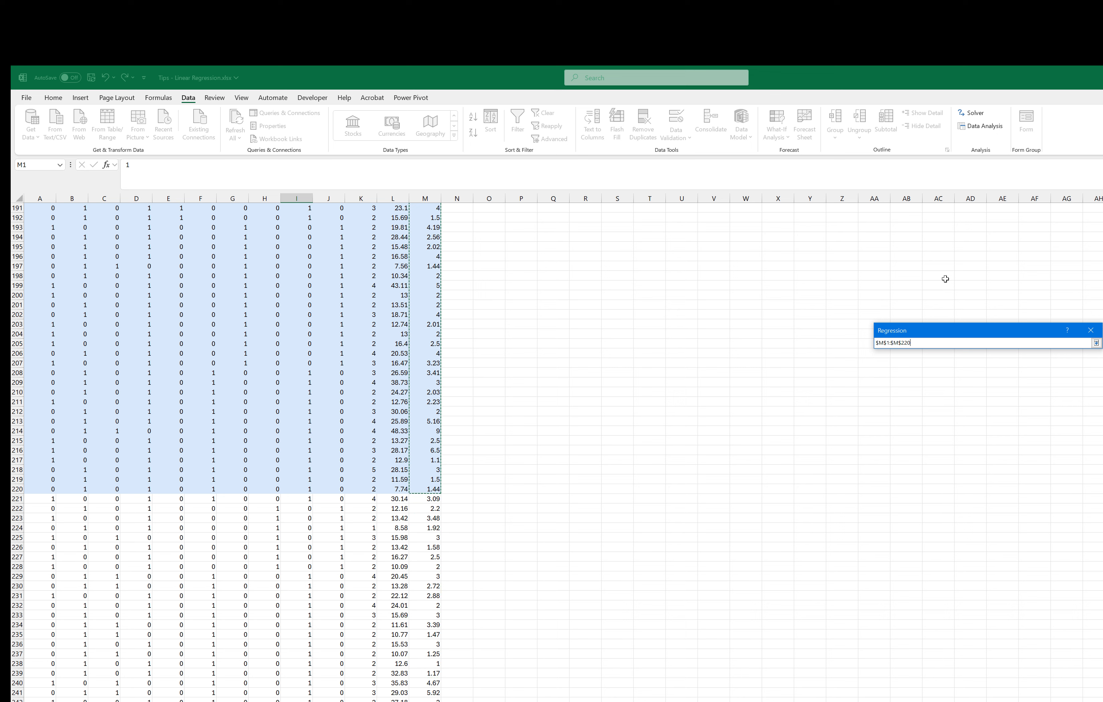
left_click(1095, 343)
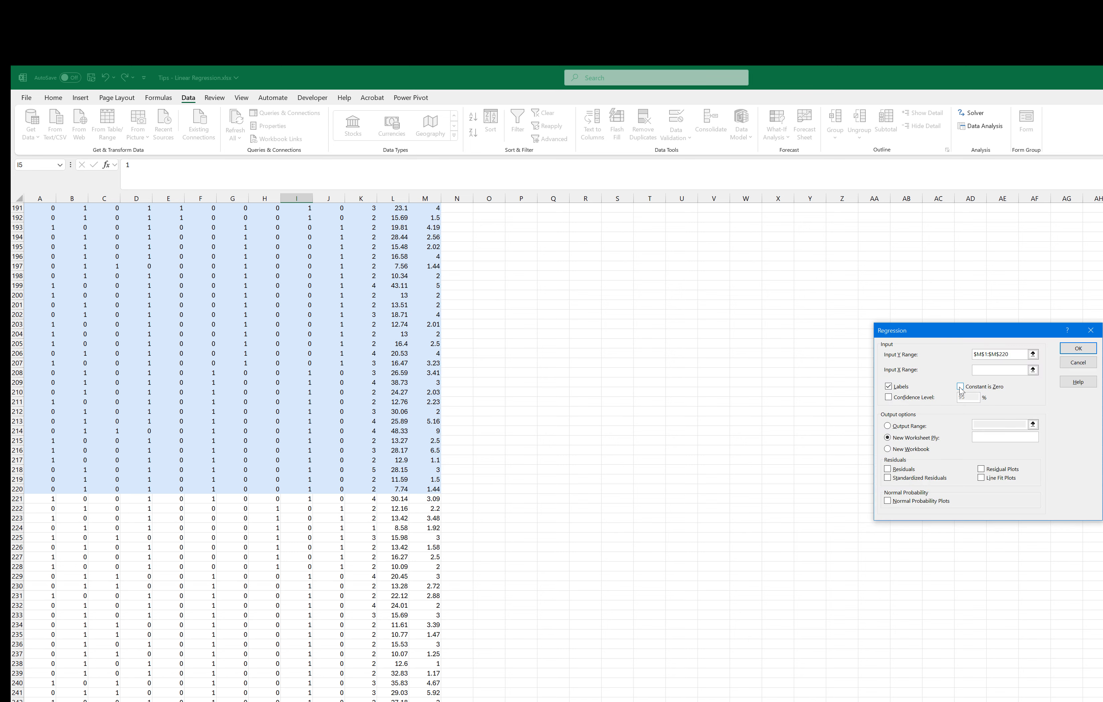
Step: Set the Input X Range to A1:L220, keep Labels enabled, and run the regression into a new worksheet
left_click(979, 375)
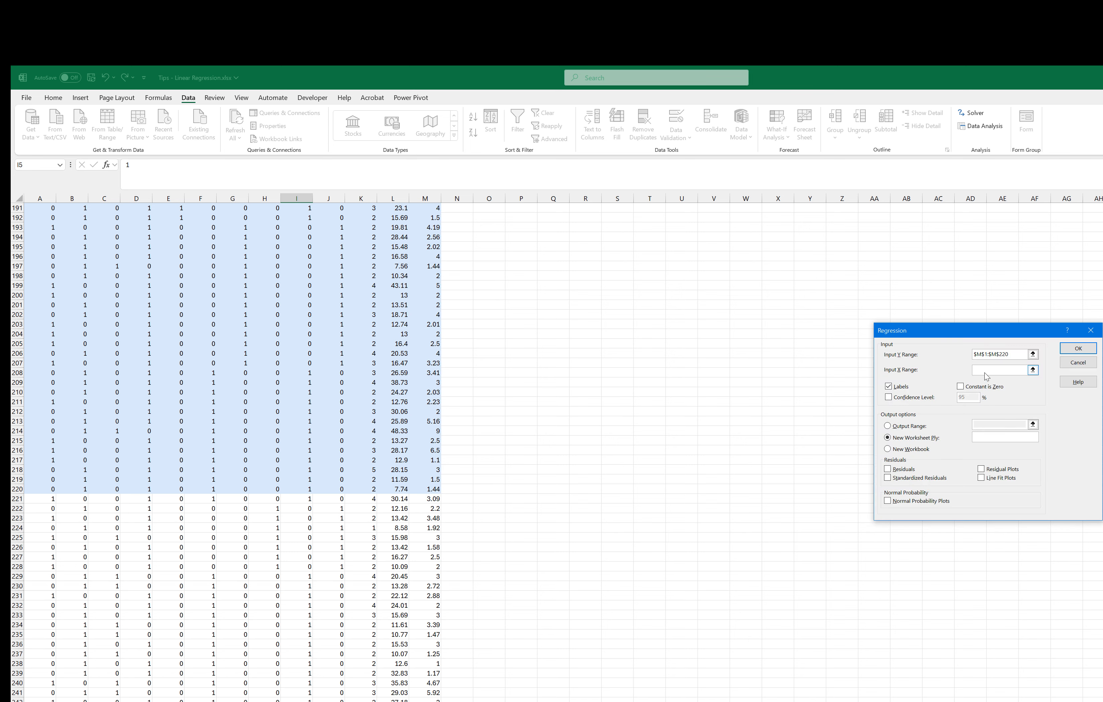
left_click(888, 386)
left_click(1015, 371)
left_click(1033, 371)
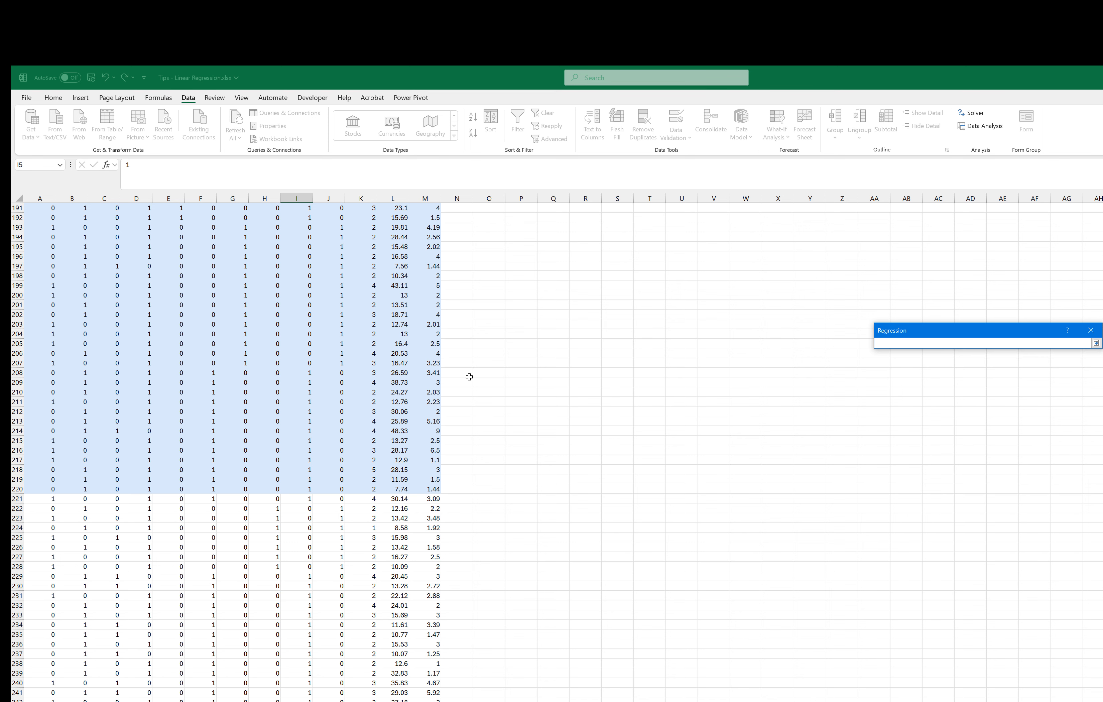
left_click(393, 486)
key("ctrl+shift+Left")
key("ctrl+shift+Up")
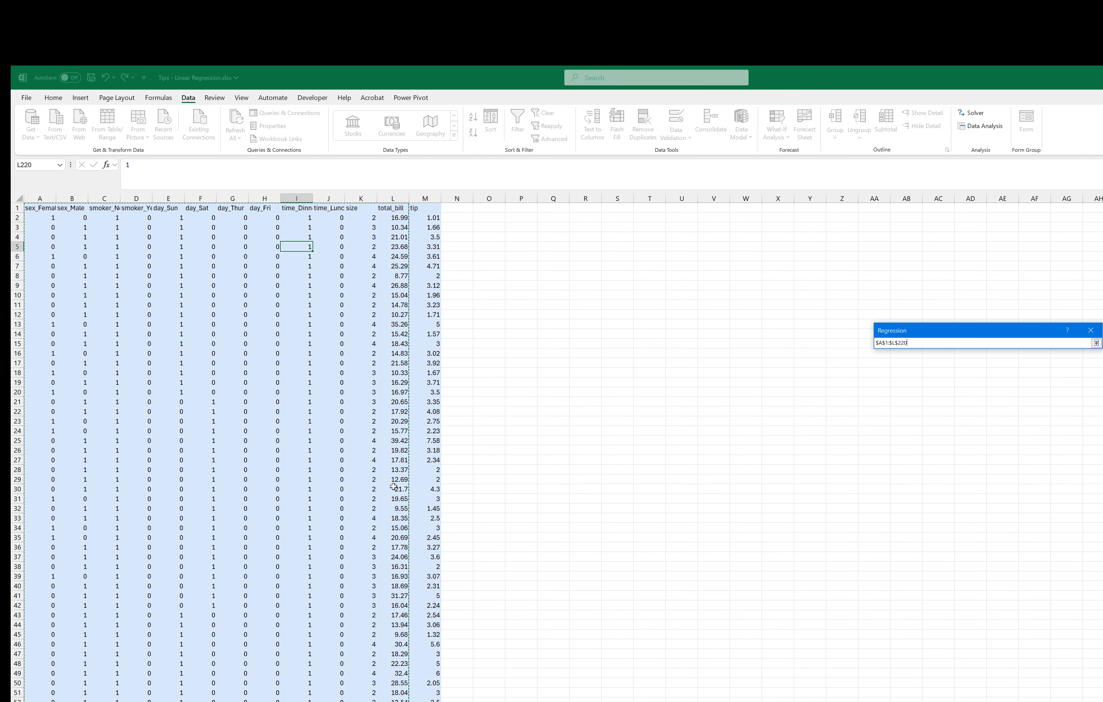
left_click(1096, 342)
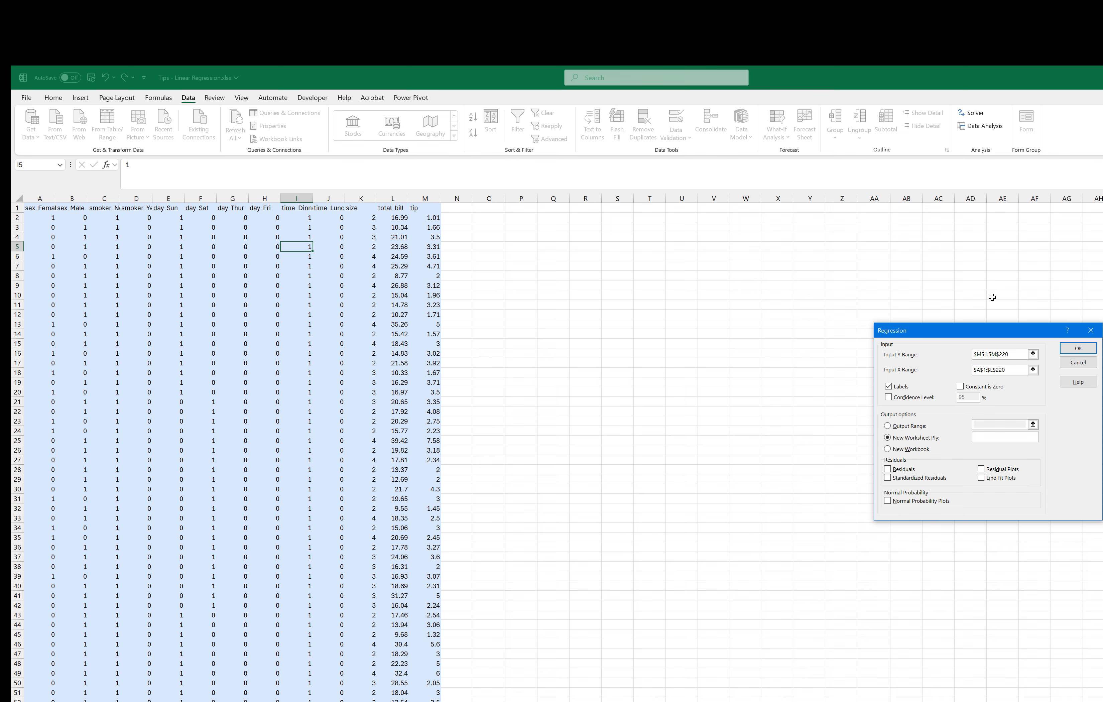
left_click(1076, 352)
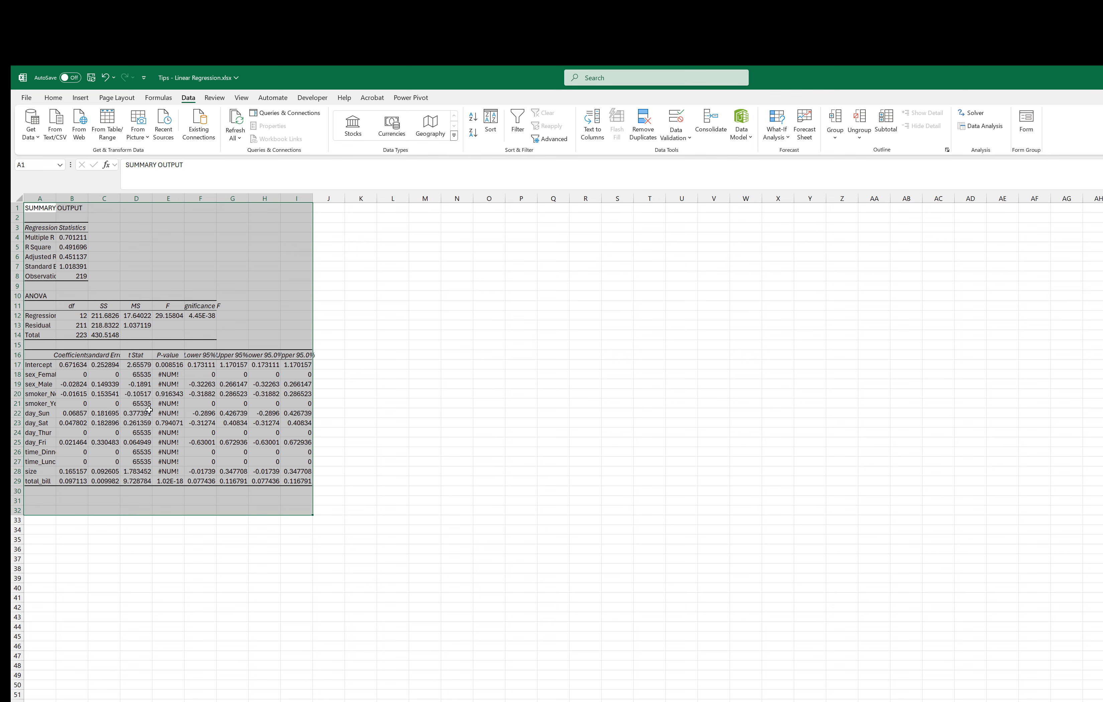
Step: Fit column A of the regression output to its contents and review the regression statistics and the coefficients in B17:B29
left_click(76, 259)
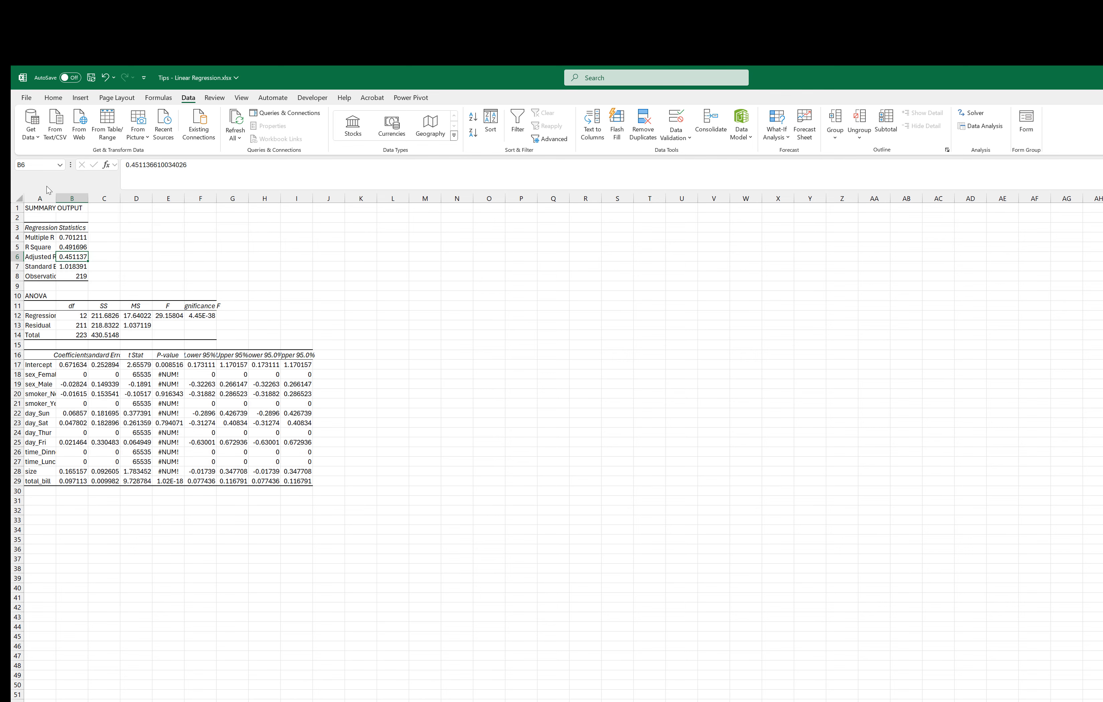
double_click(56, 199)
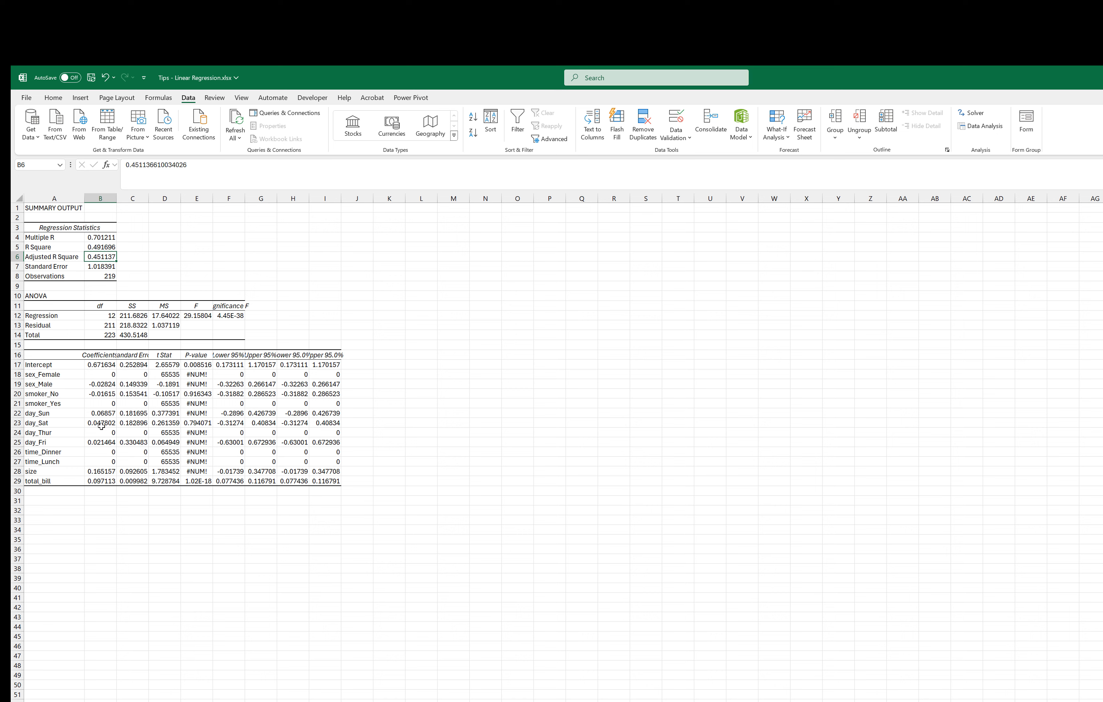
left_click(129, 383)
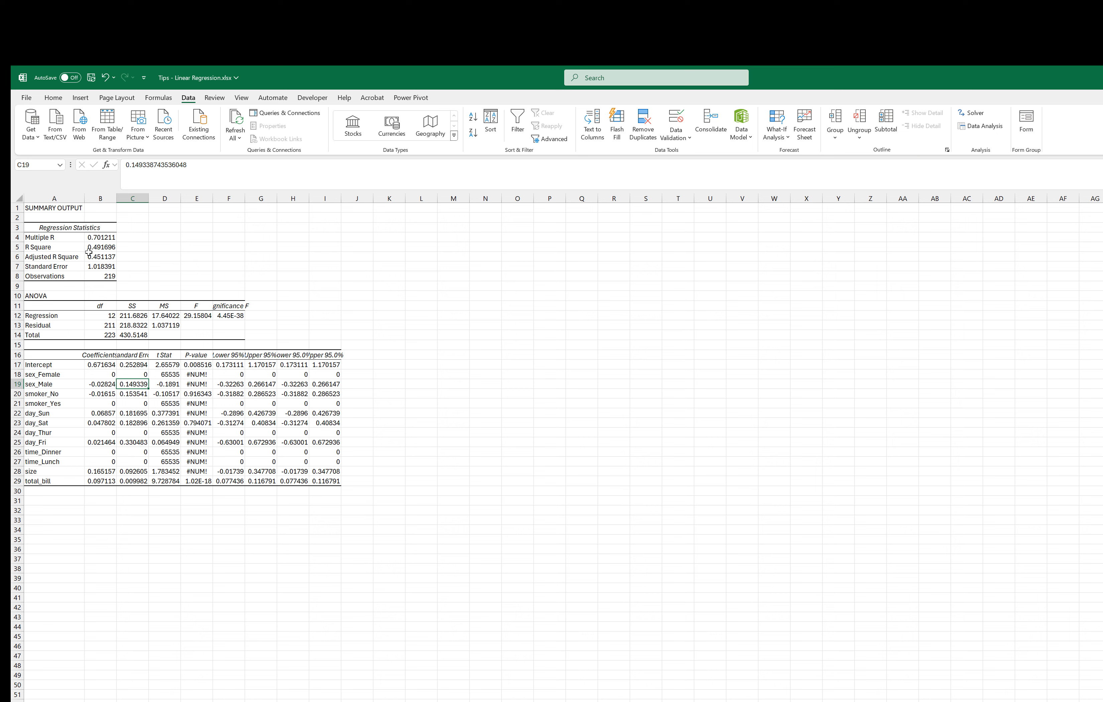
left_click(105, 239)
left_click(109, 246)
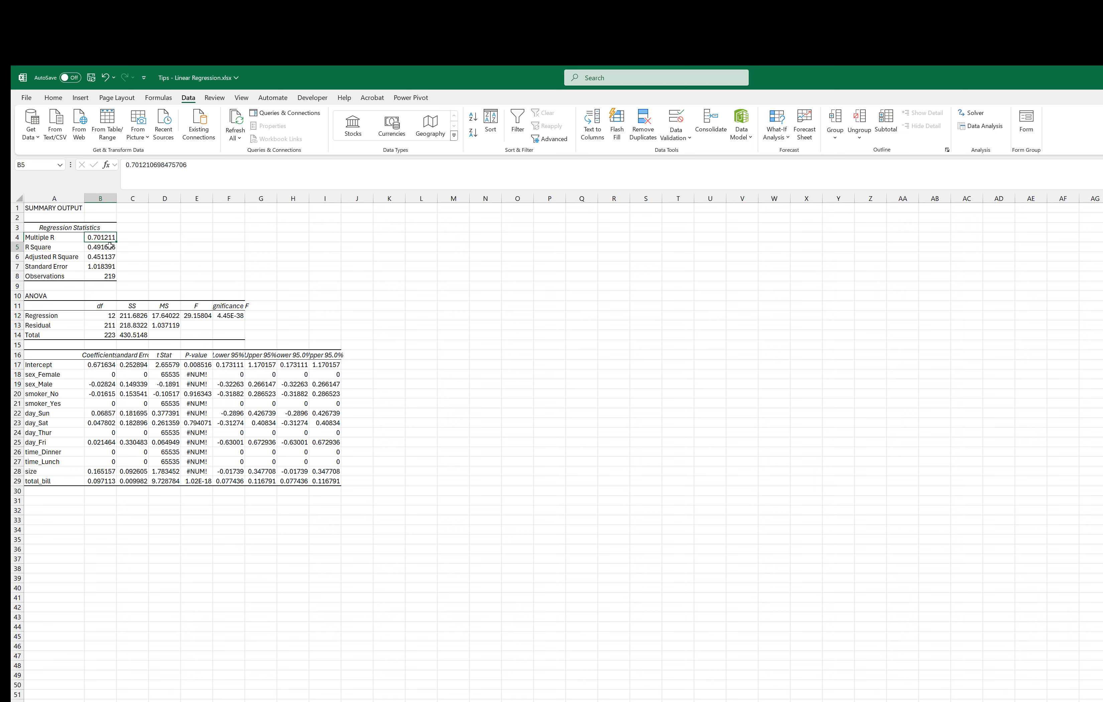
left_click(100, 268)
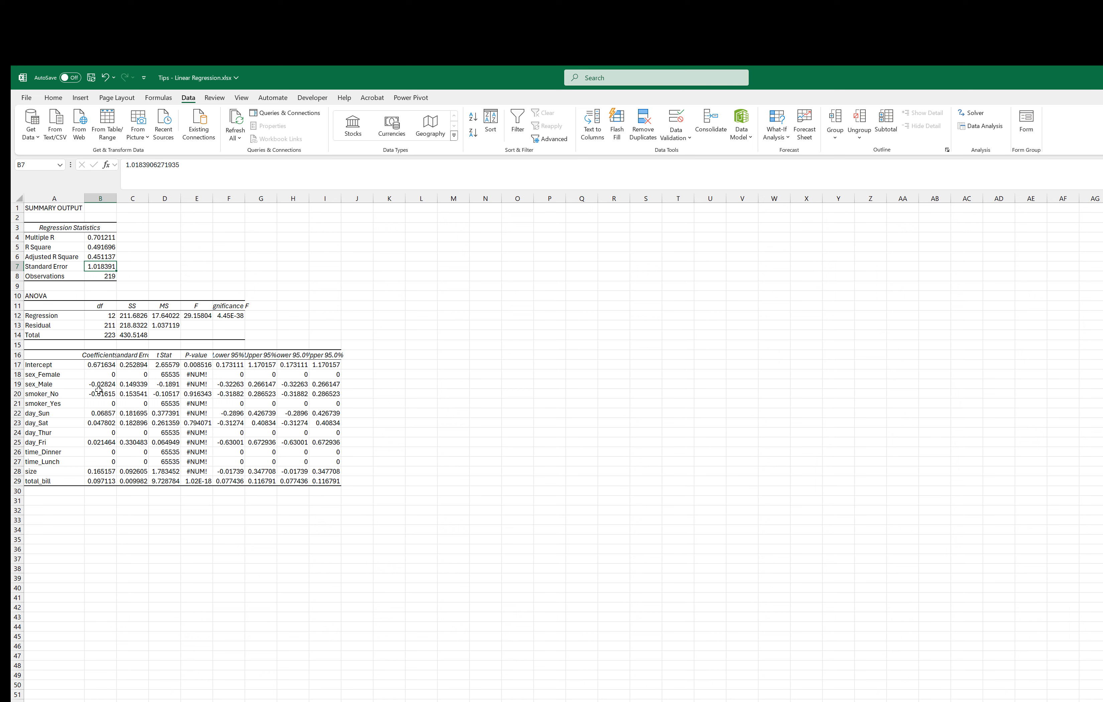
left_click(104, 365)
left_click_drag(103, 366, 107, 482)
left_click(110, 539)
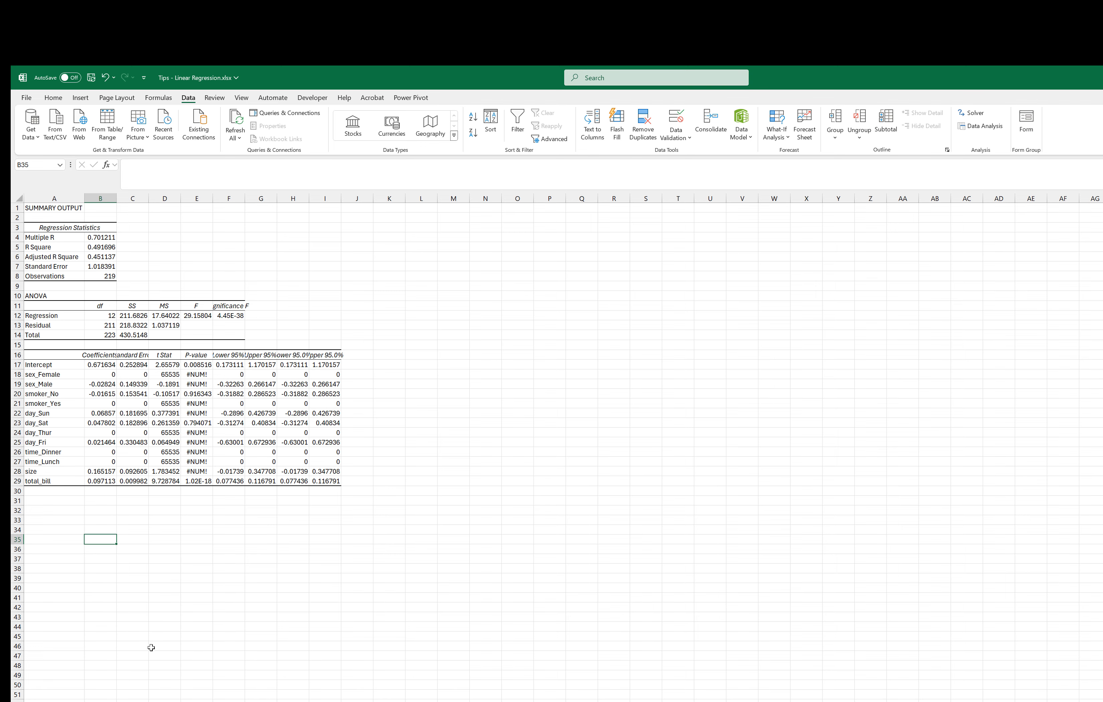
Step: Return to the ProcessedData sheet and examine the first test row's predictors in A221:L221 and its actual tip in M221
key("ctrl+Page_Down")
scroll(423, 545, "down", 20)
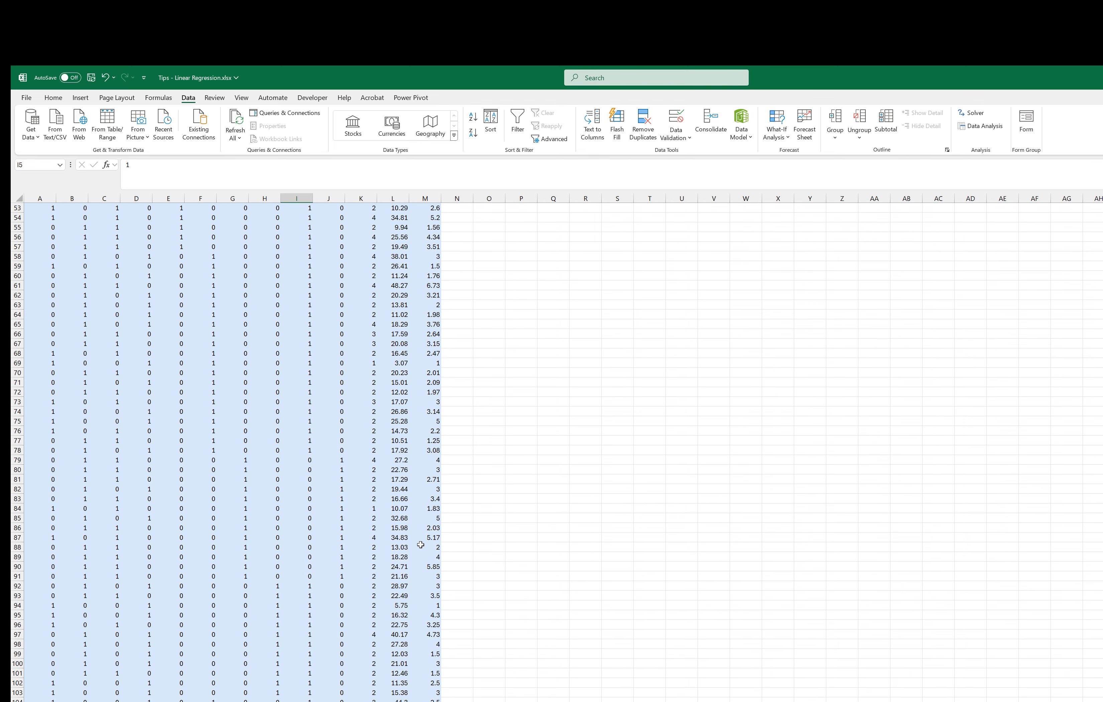
scroll(447, 539, "down", 20)
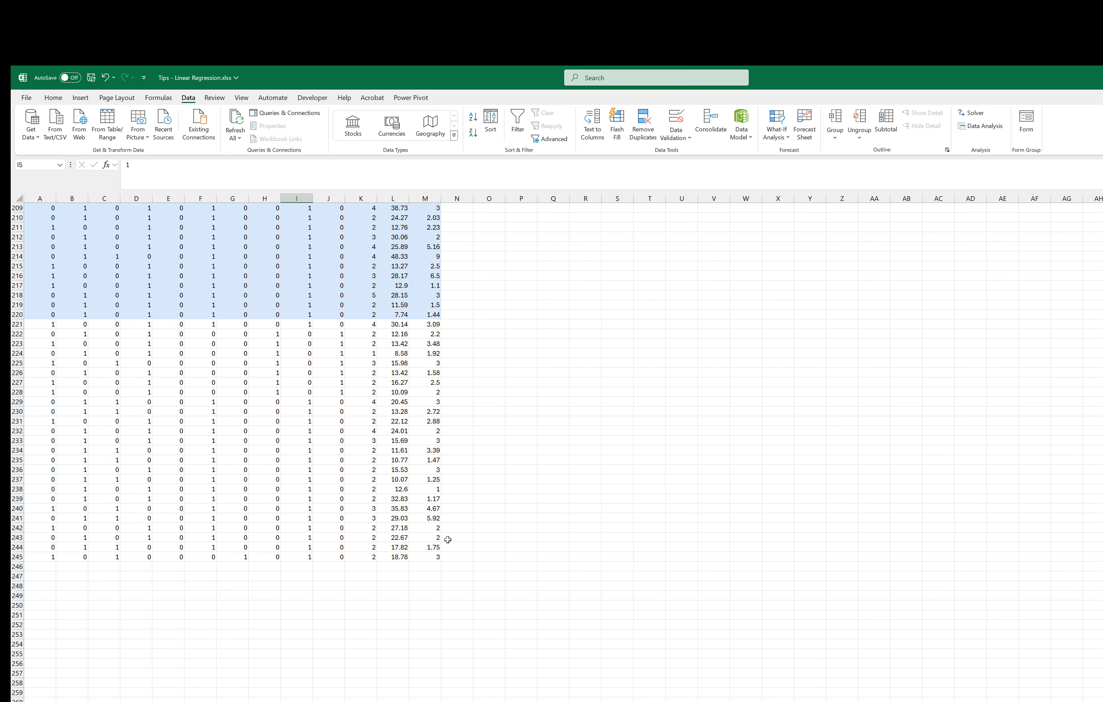
left_click(458, 323)
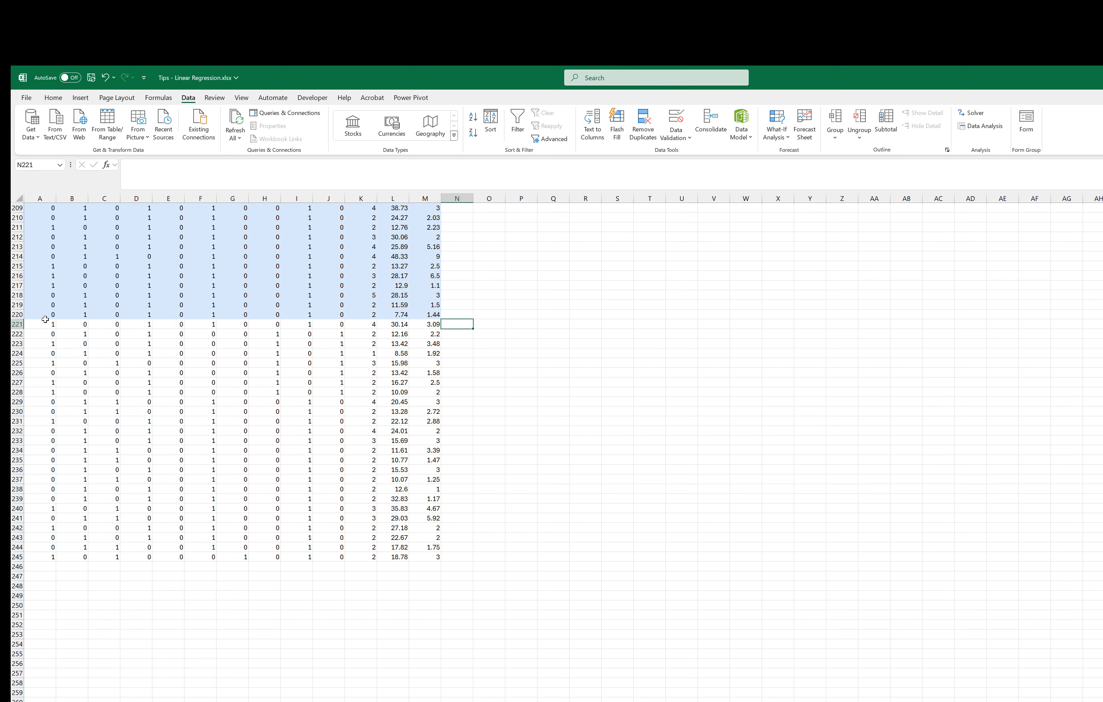
left_click_drag(45, 325, 385, 324)
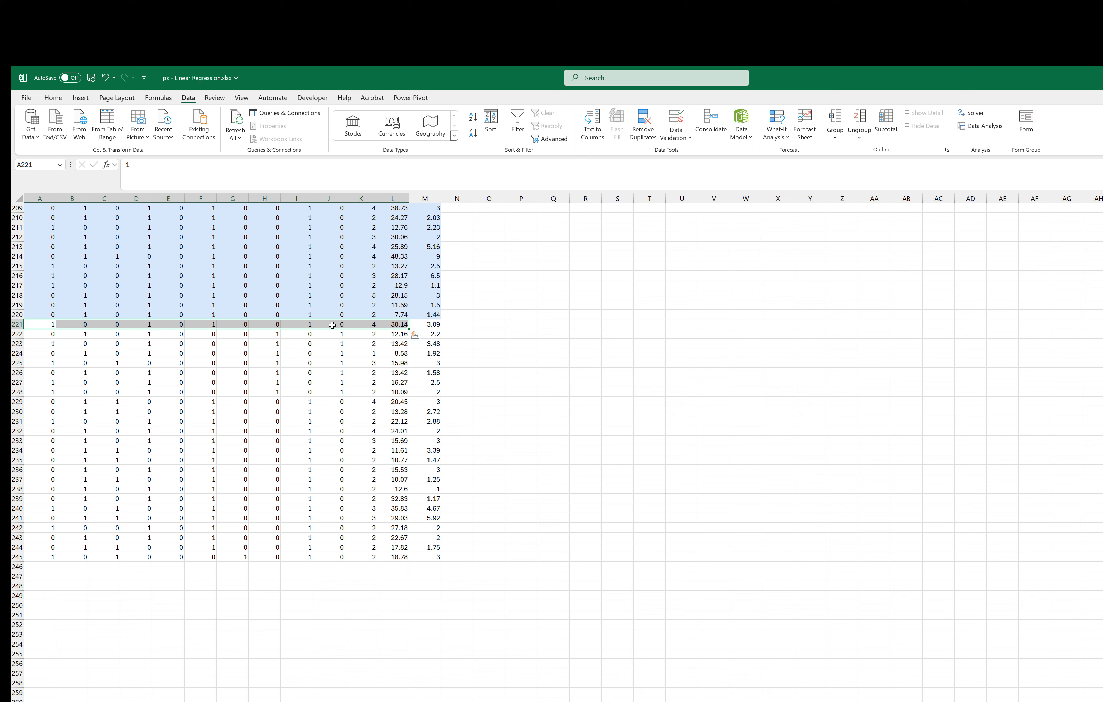
left_click(456, 324)
left_click(430, 322)
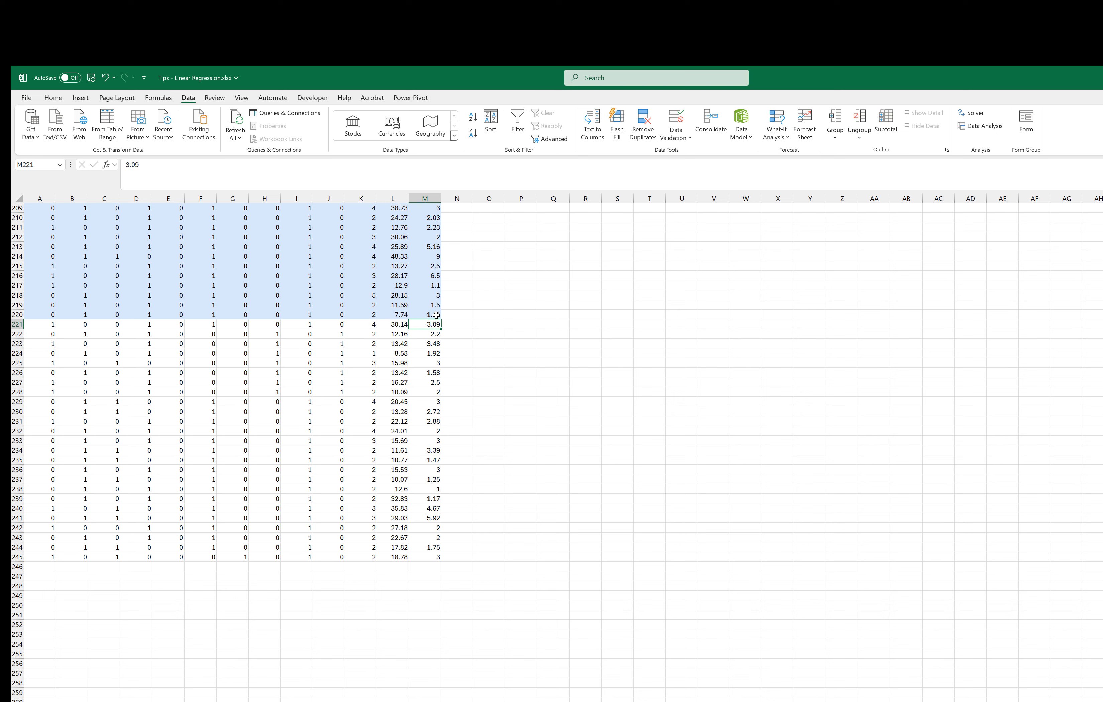
Step: Begin a SUMPRODUCT formula in N221 with the first test row's predictors, A221:L221, as its first array
left_click(454, 323)
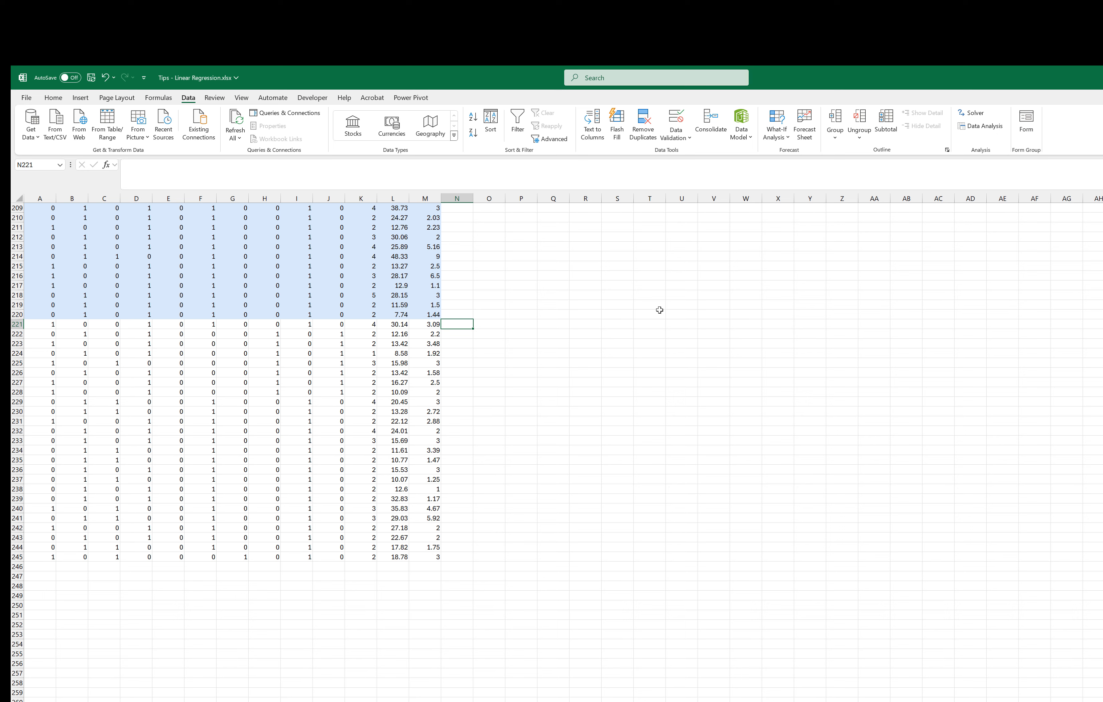
type("=")
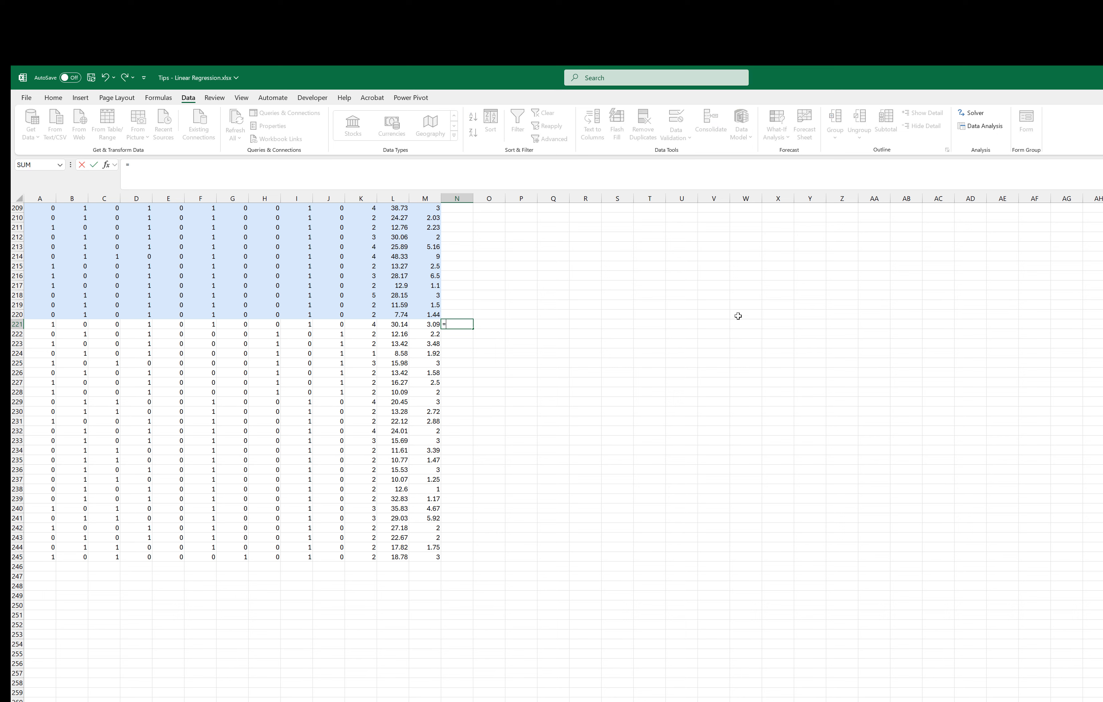
type("s")
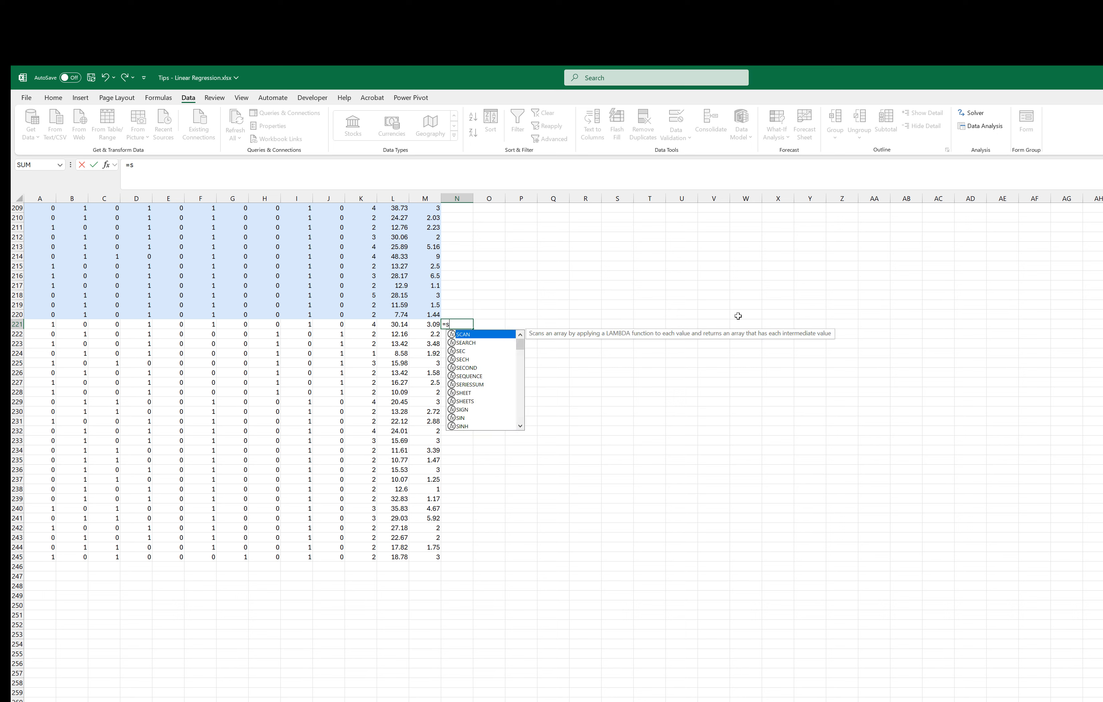
type("um")
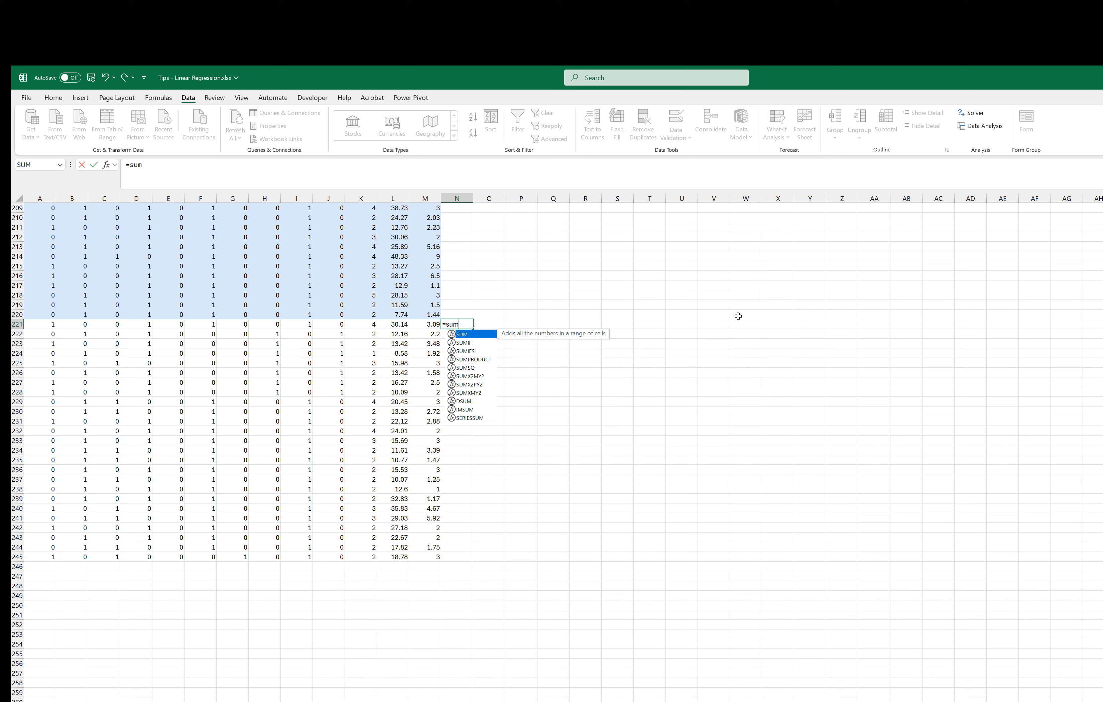
key("Down")
key("Down")
key("Down")
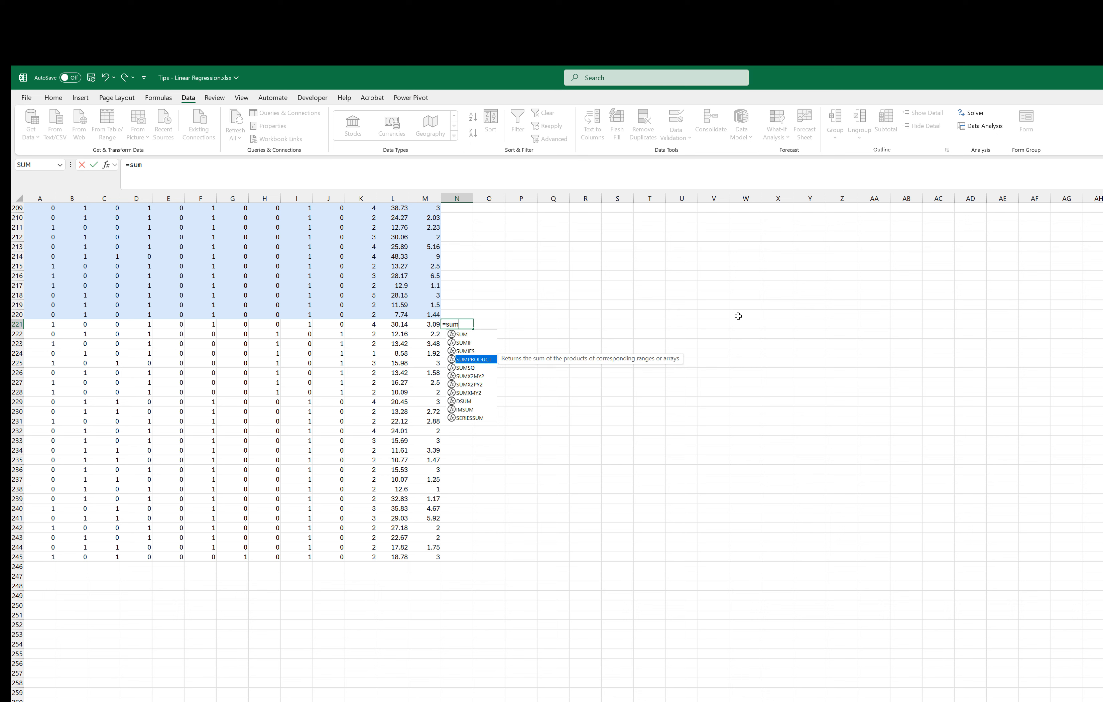
key("Tab")
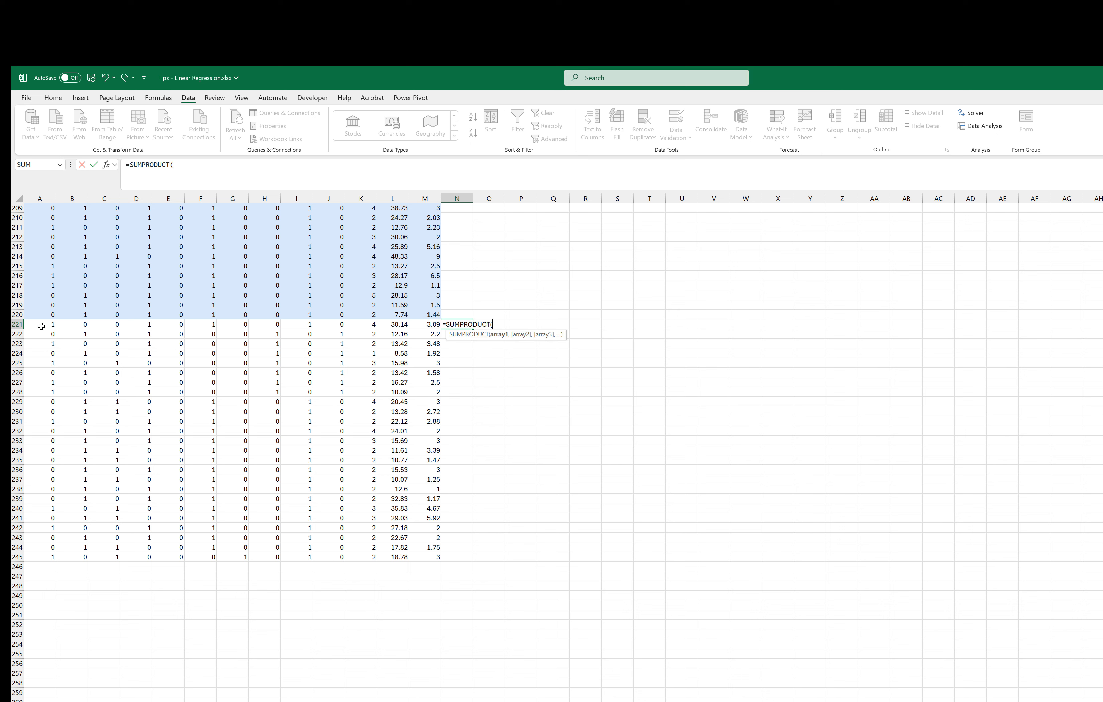
left_click_drag(42, 326, 379, 324)
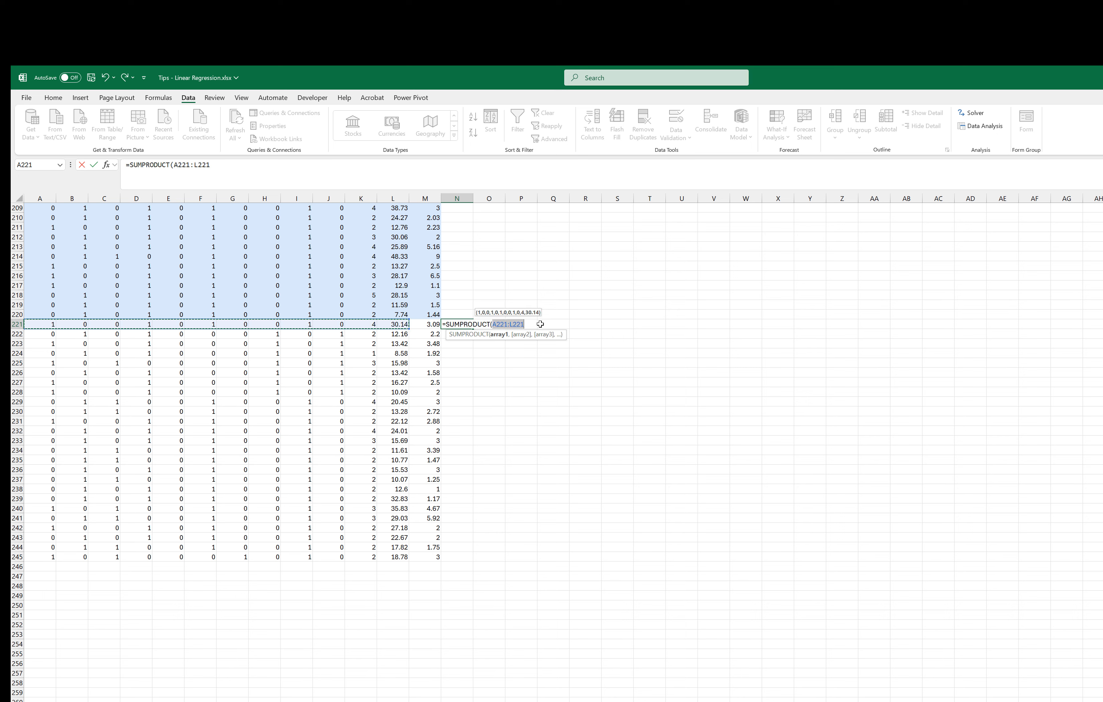
left_click(532, 325)
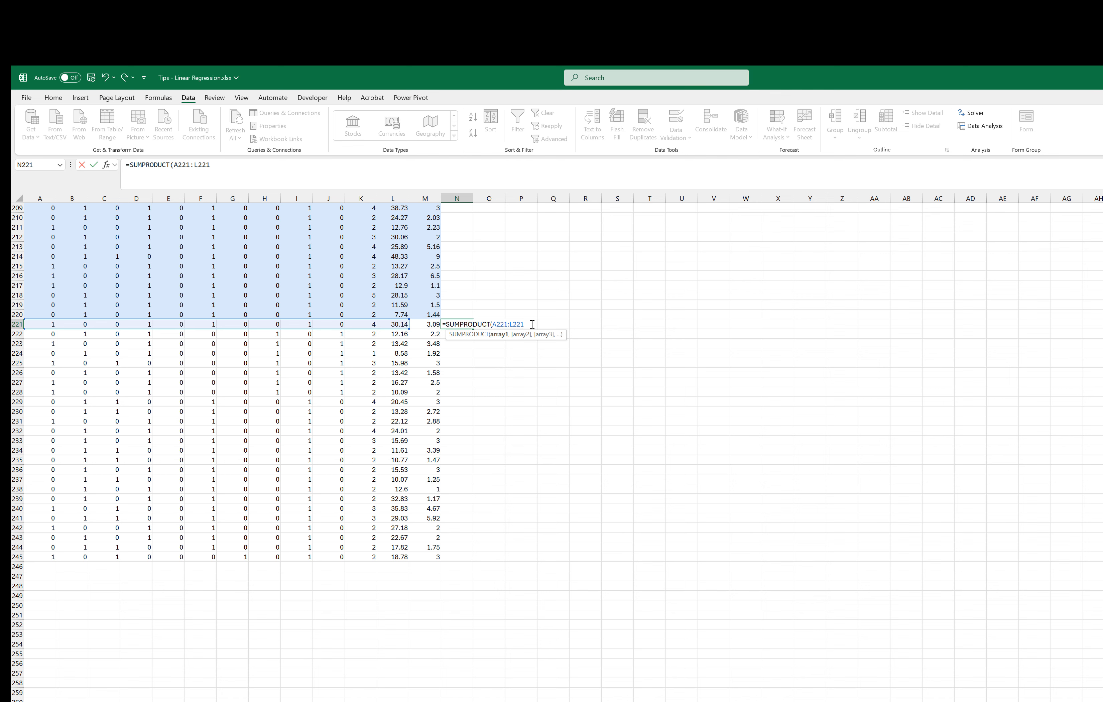
Step: Use the coefficients Sheet7!B18:B29 as the second SUMPRODUCT array and add the intercept Sheet7!B17 to the formula
type(",")
left_click(186, 700)
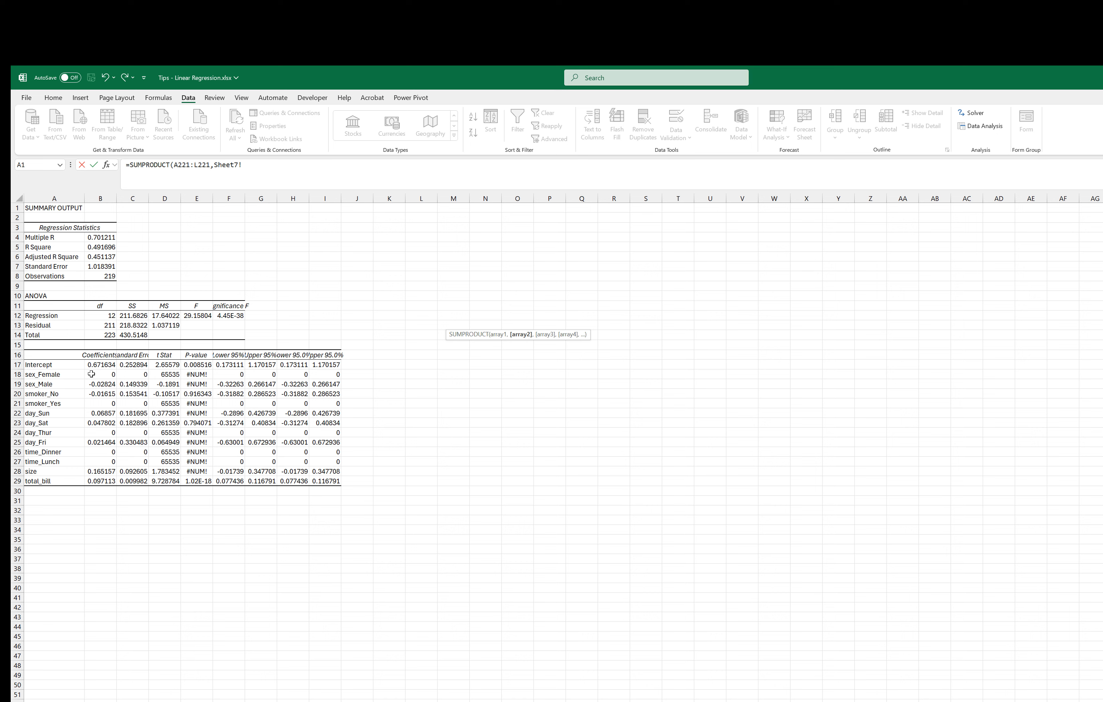
left_click_drag(100, 374, 95, 481)
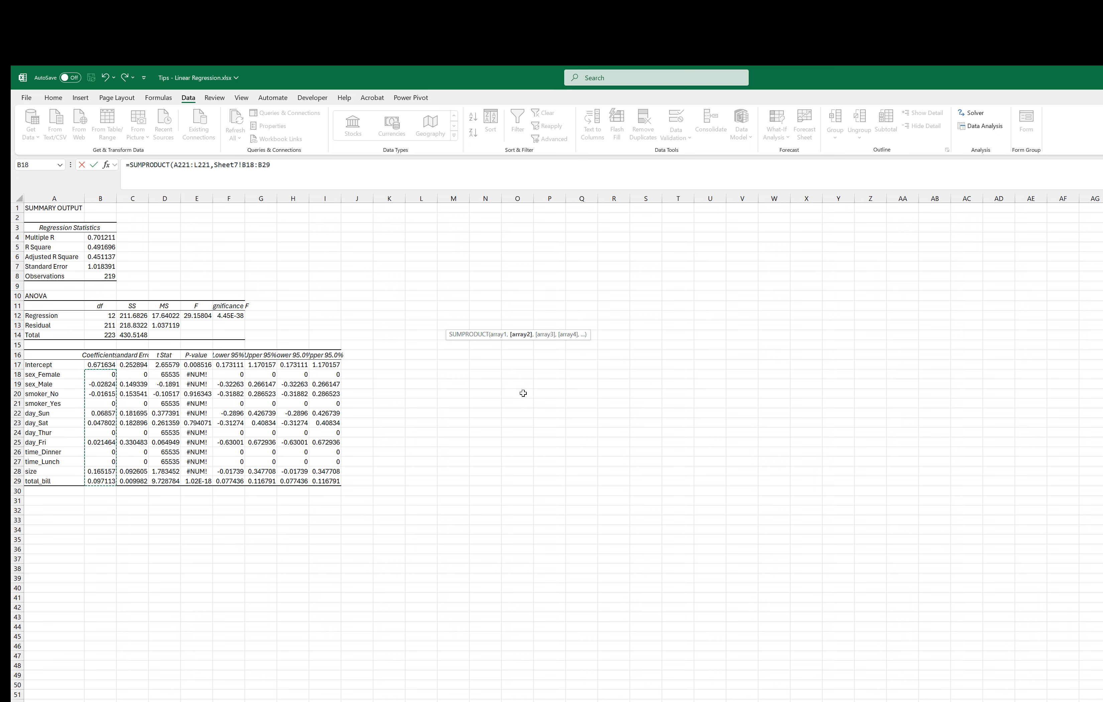
left_click(325, 167)
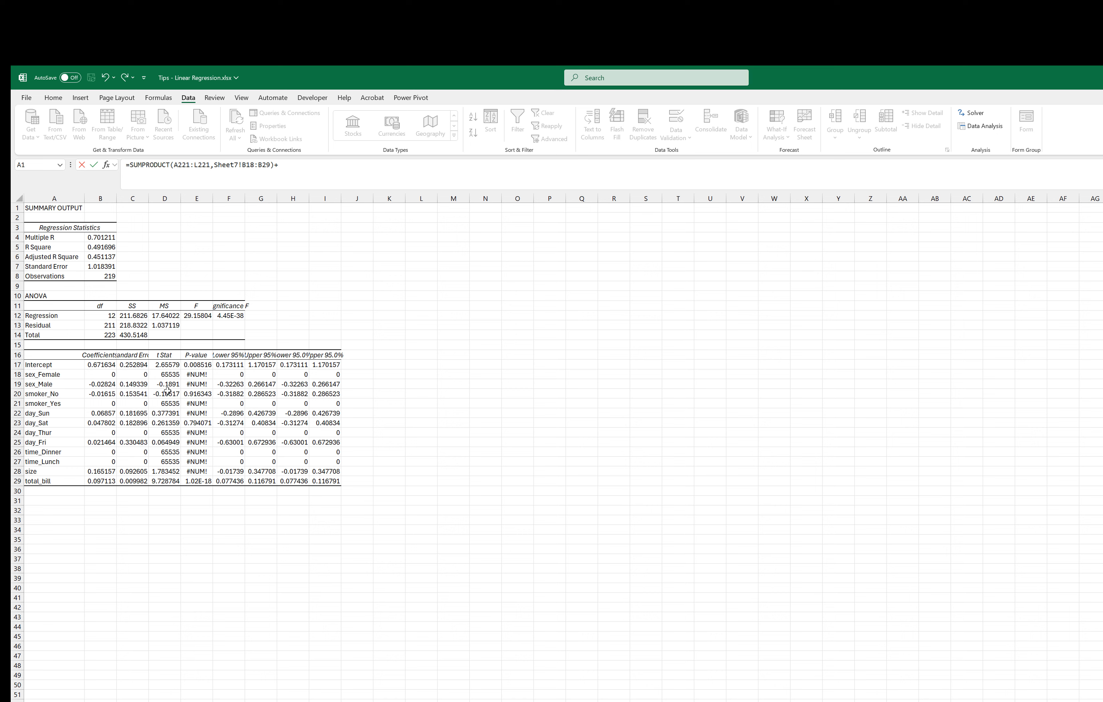
left_click(94, 365)
Step: Make the intercept and coefficient references absolute as $B$17 and $B$18:$B$29, and enter the prediction formula
left_click_drag(323, 169, 281, 165)
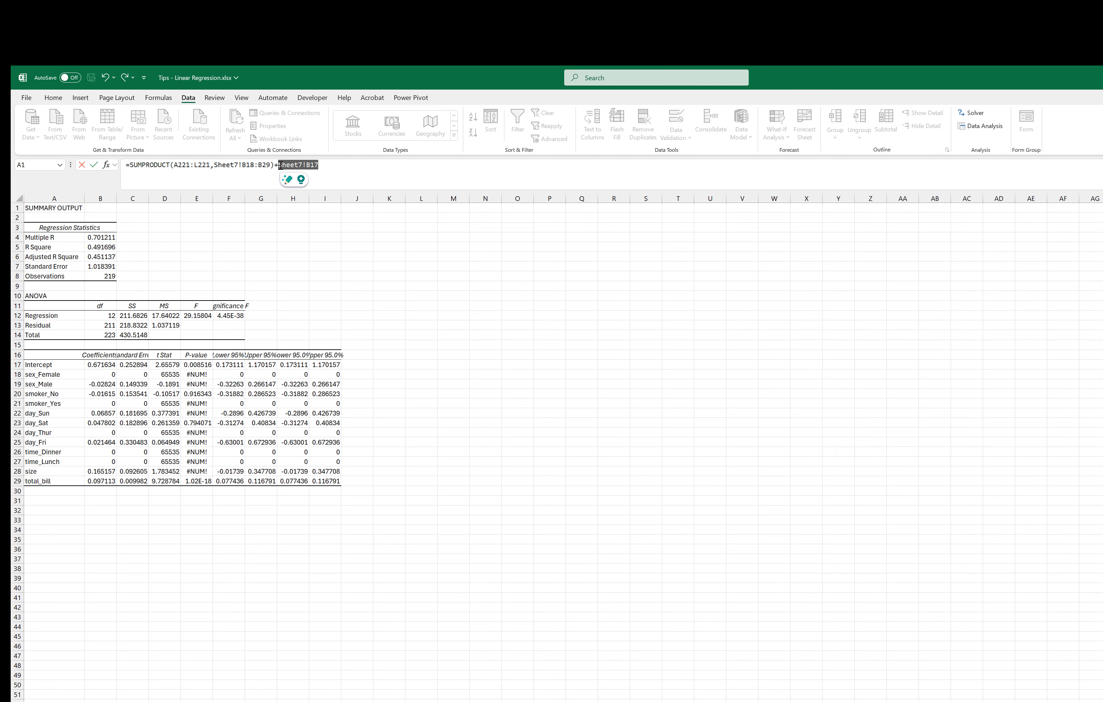
key("F4")
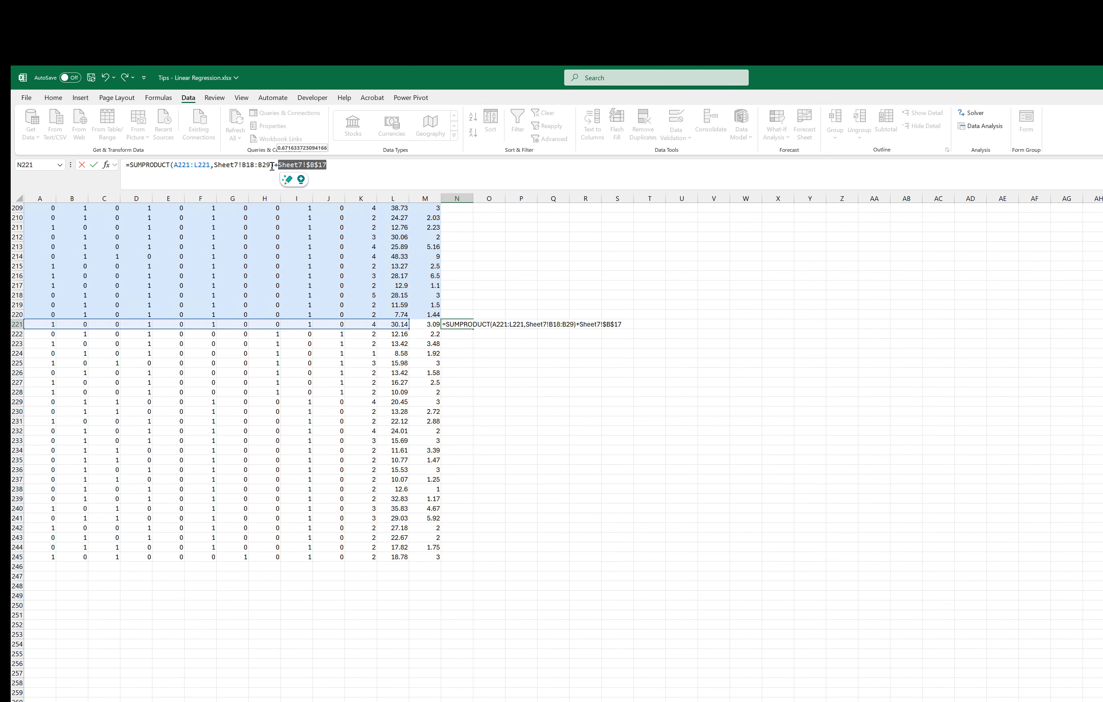
left_click_drag(274, 166, 215, 165)
key("F4")
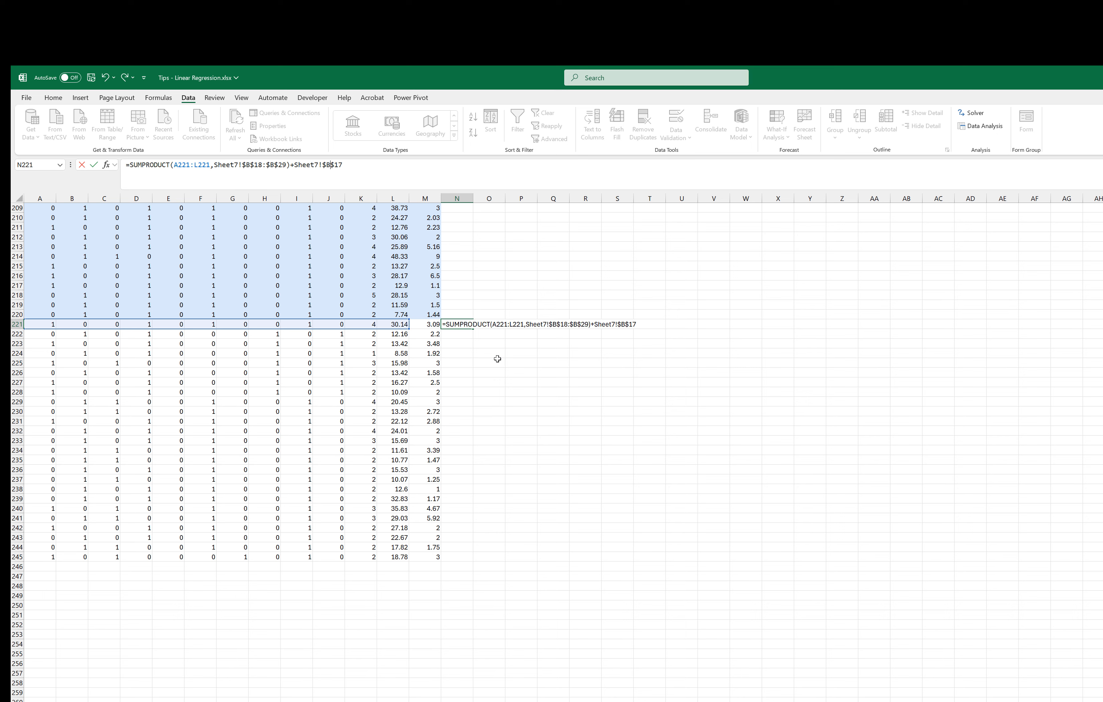
key("Return")
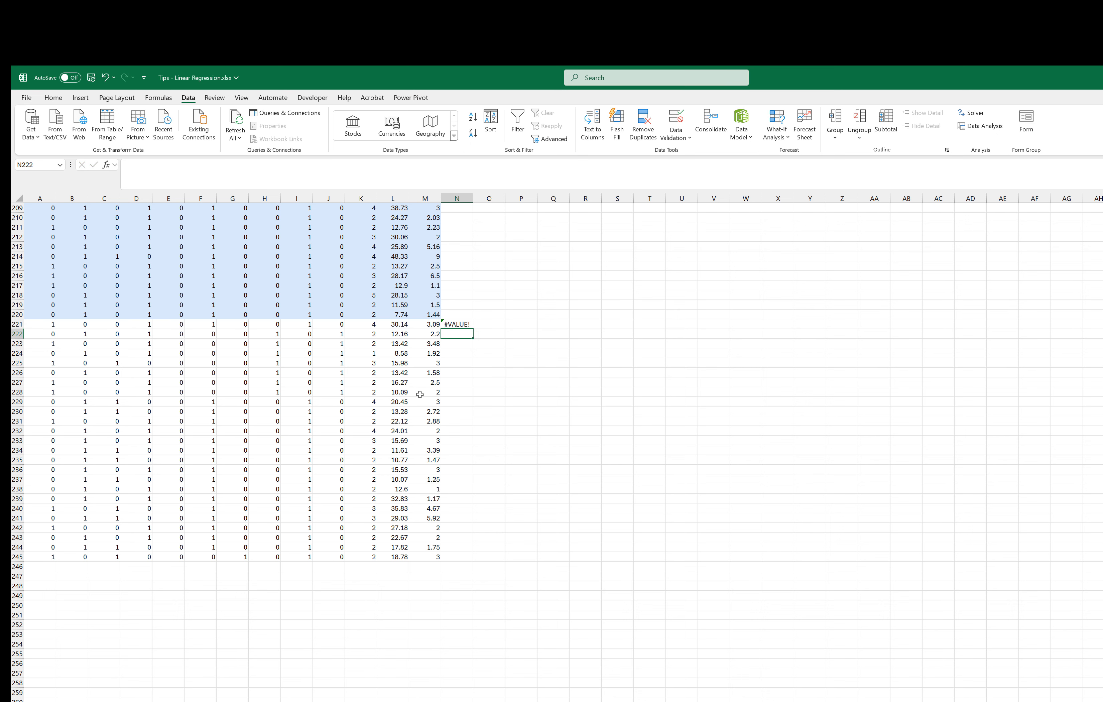
Step: Edit the N221 formula to wrap the predictor range A221:L221 in TRANSPOSE
double_click(460, 323)
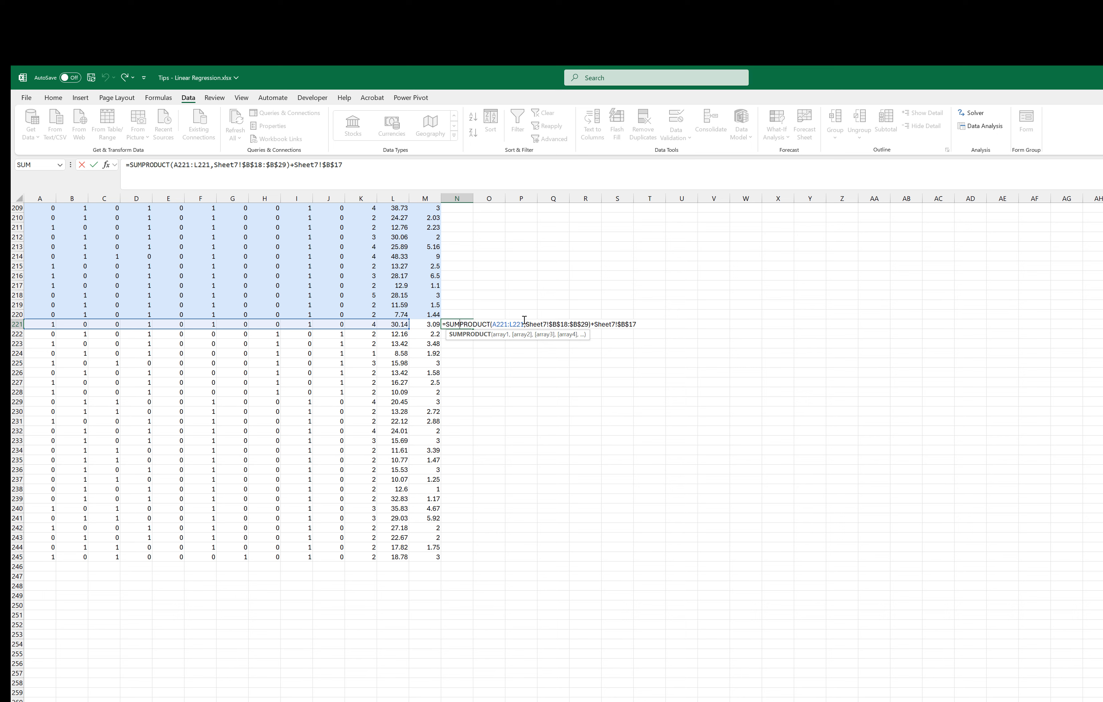
left_click(493, 324)
type("Tr")
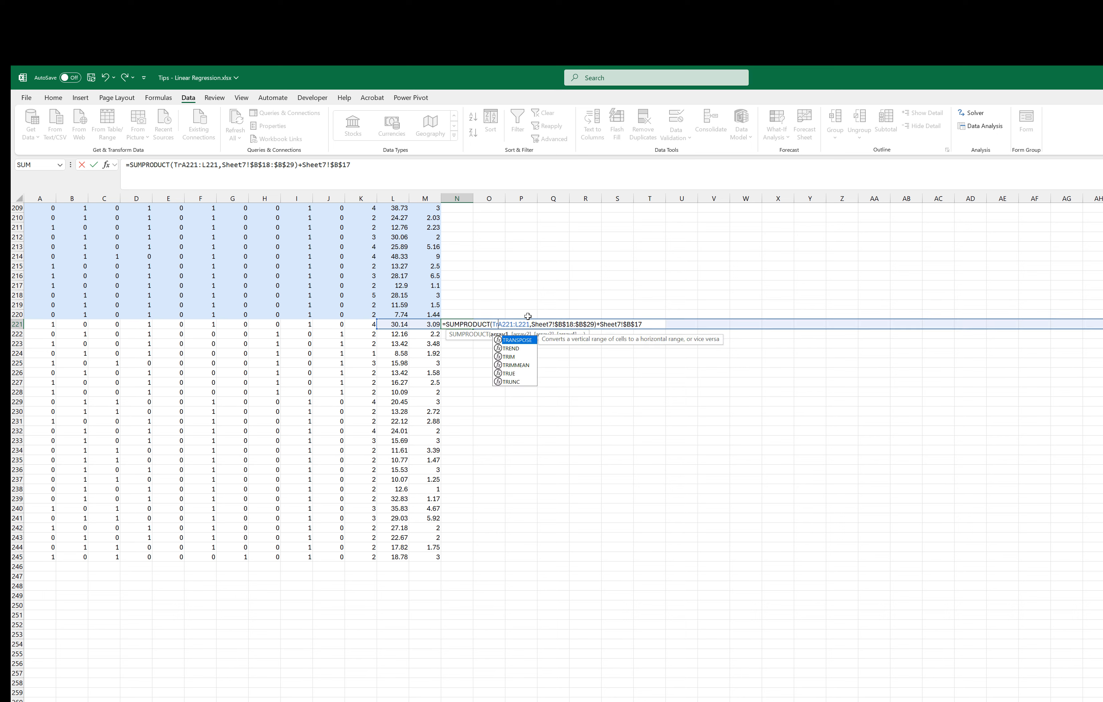
key("Tab")
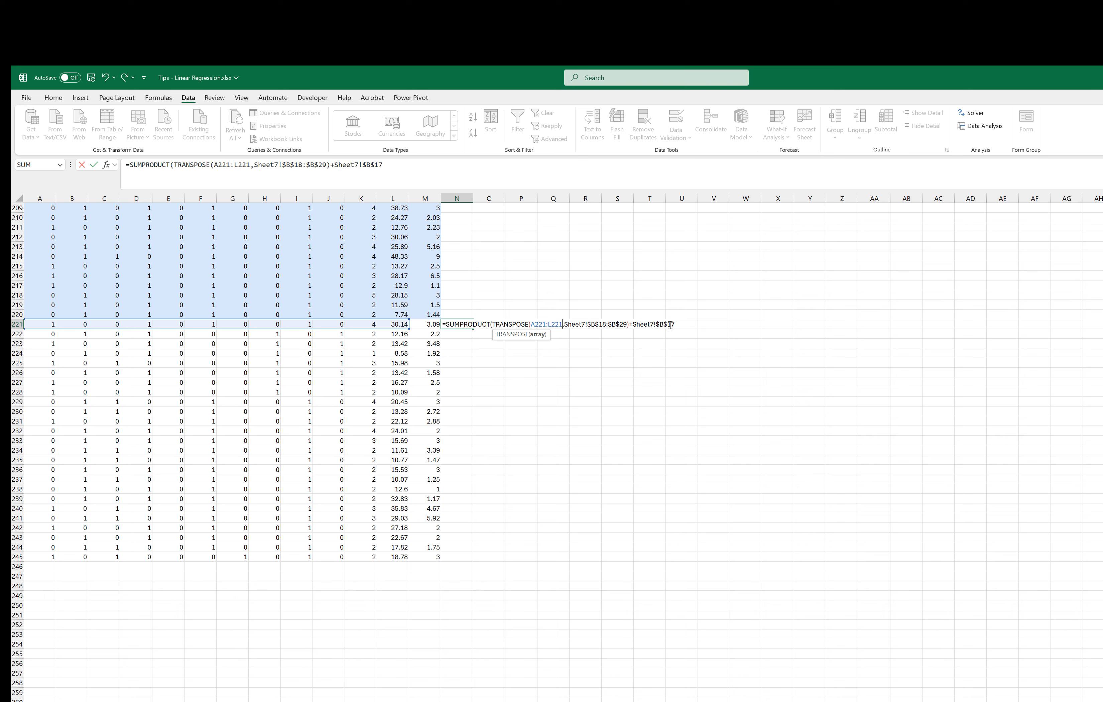
type(")")
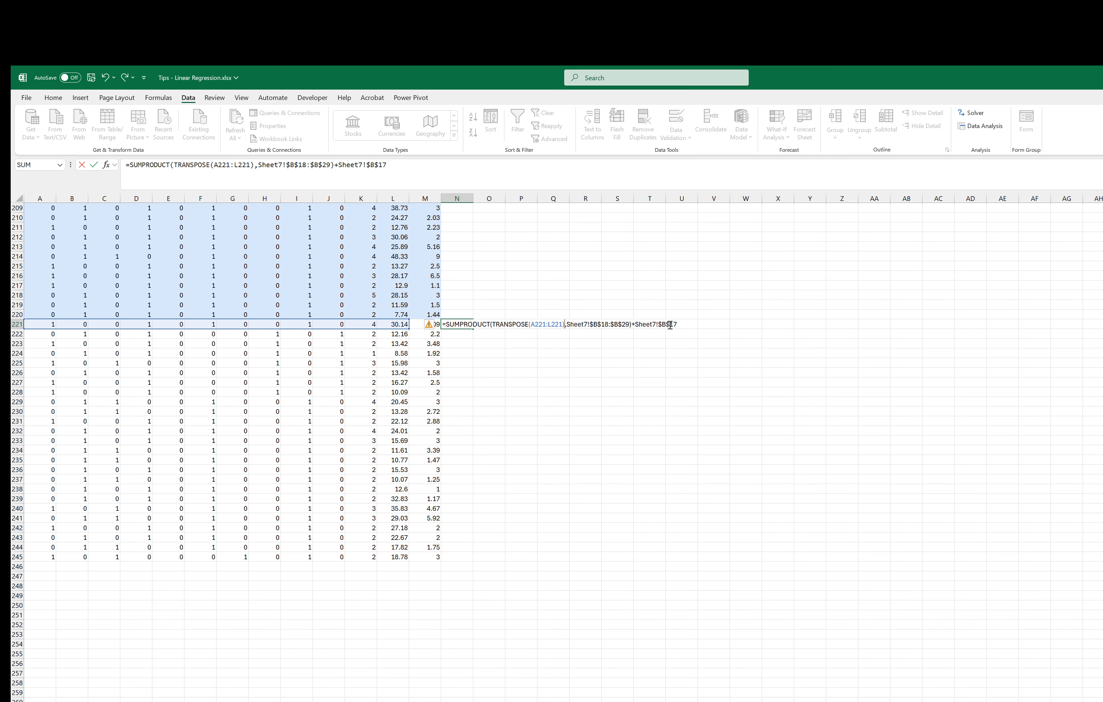
key("Return")
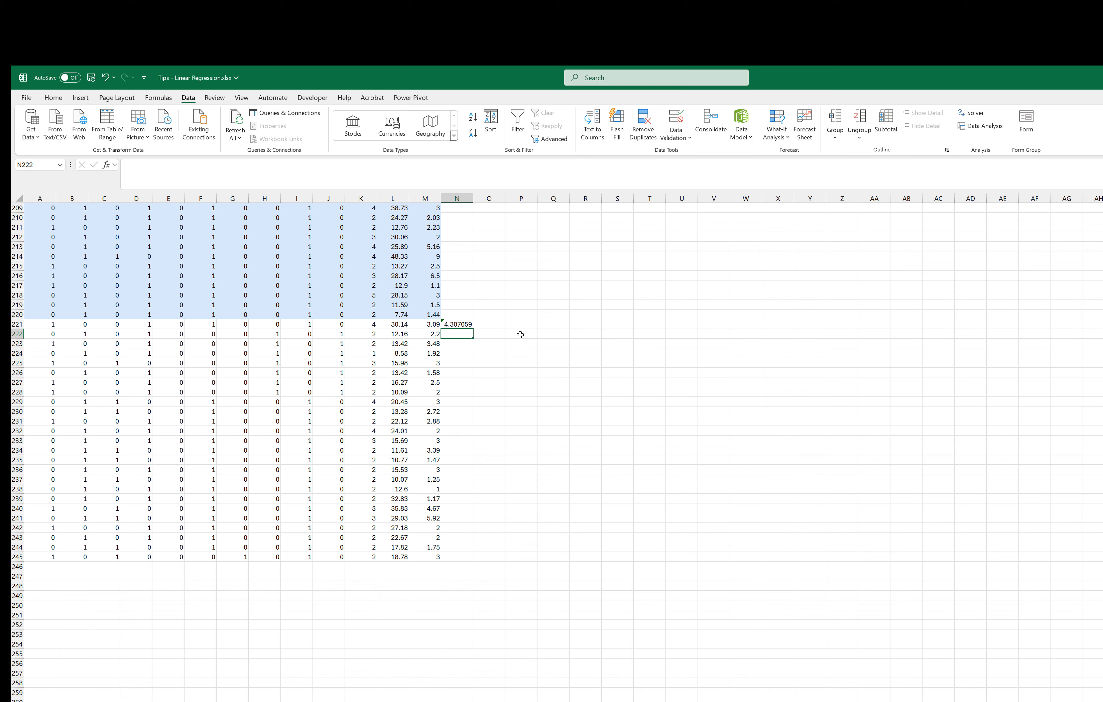
Step: Fill the prediction formula from N221 down through N245 for all the test rows
left_click(462, 324)
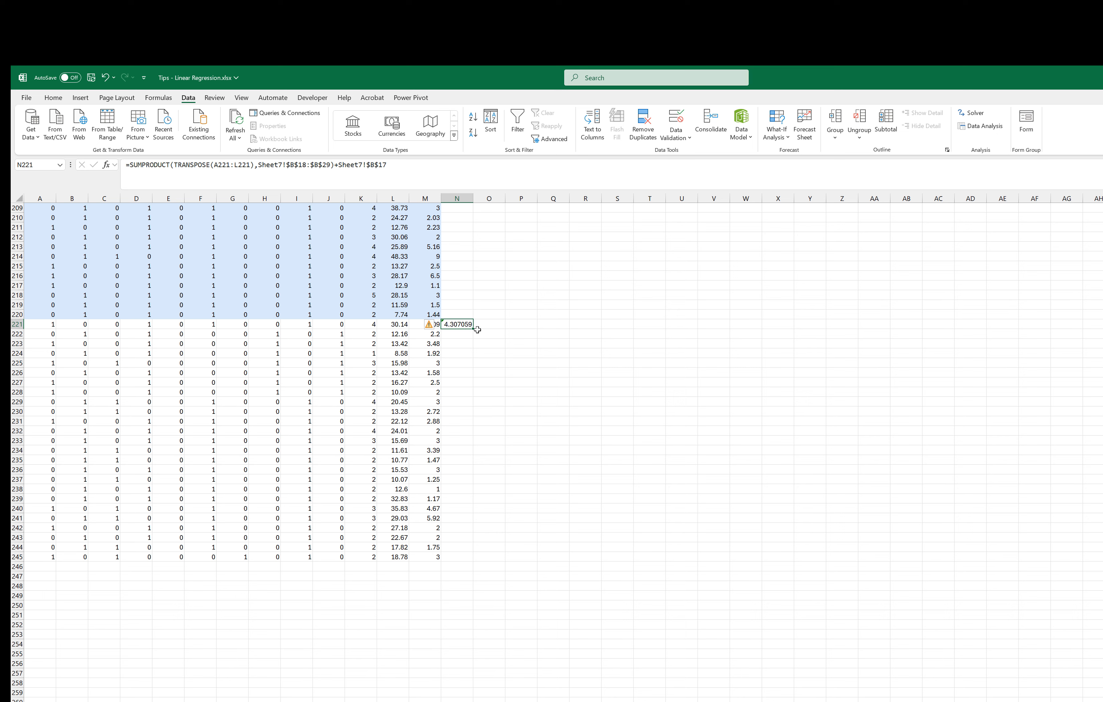
left_click_drag(468, 368, 463, 559)
left_click(503, 537)
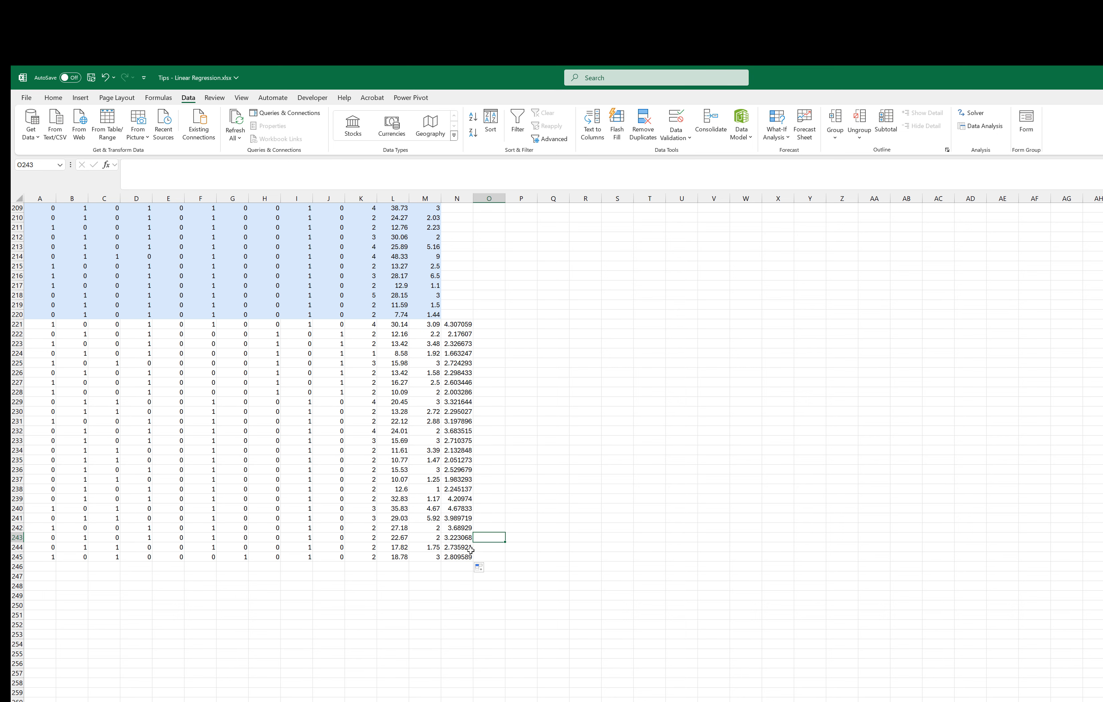
Step: Compare the actual tips in M221:M245 with the predicted tips in N221:N245
left_click(457, 324)
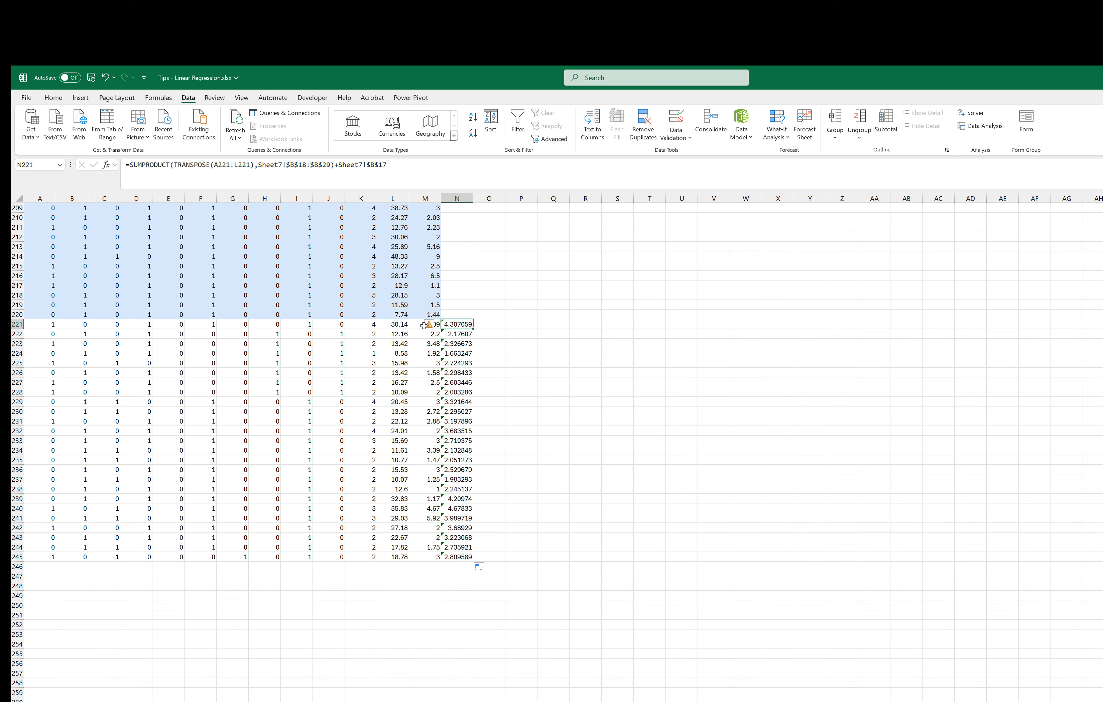
left_click_drag(424, 324, 425, 533)
left_click_drag(426, 562, 425, 556)
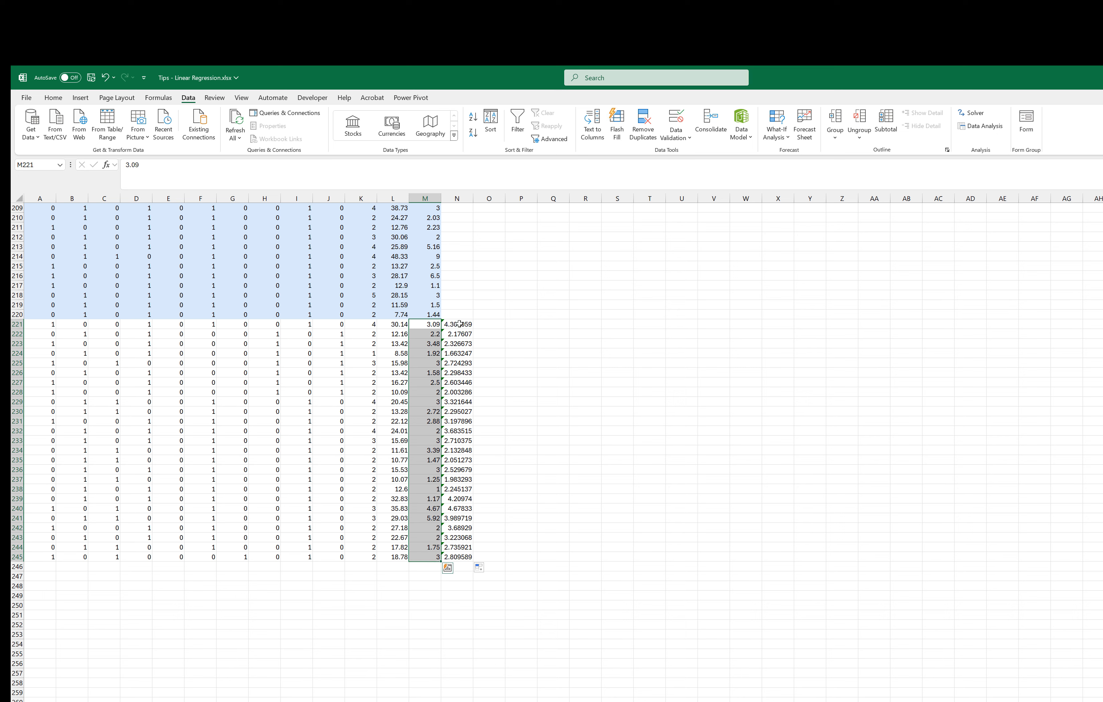
left_click_drag(458, 325, 447, 558)
left_click(515, 334)
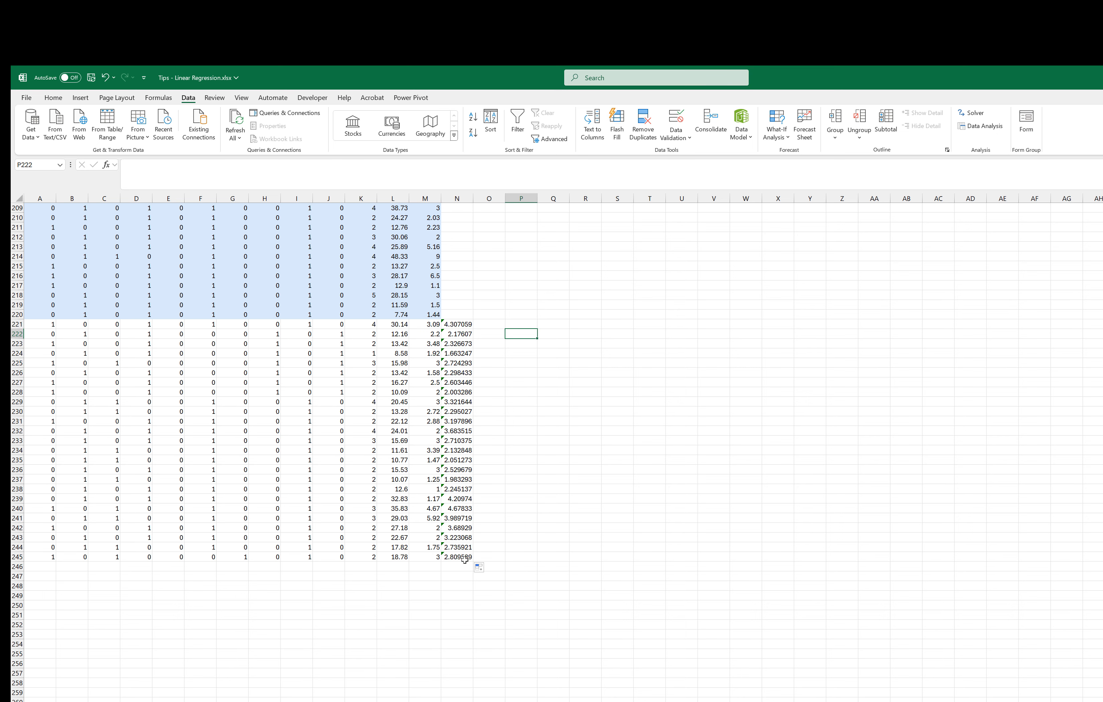
left_click(454, 324)
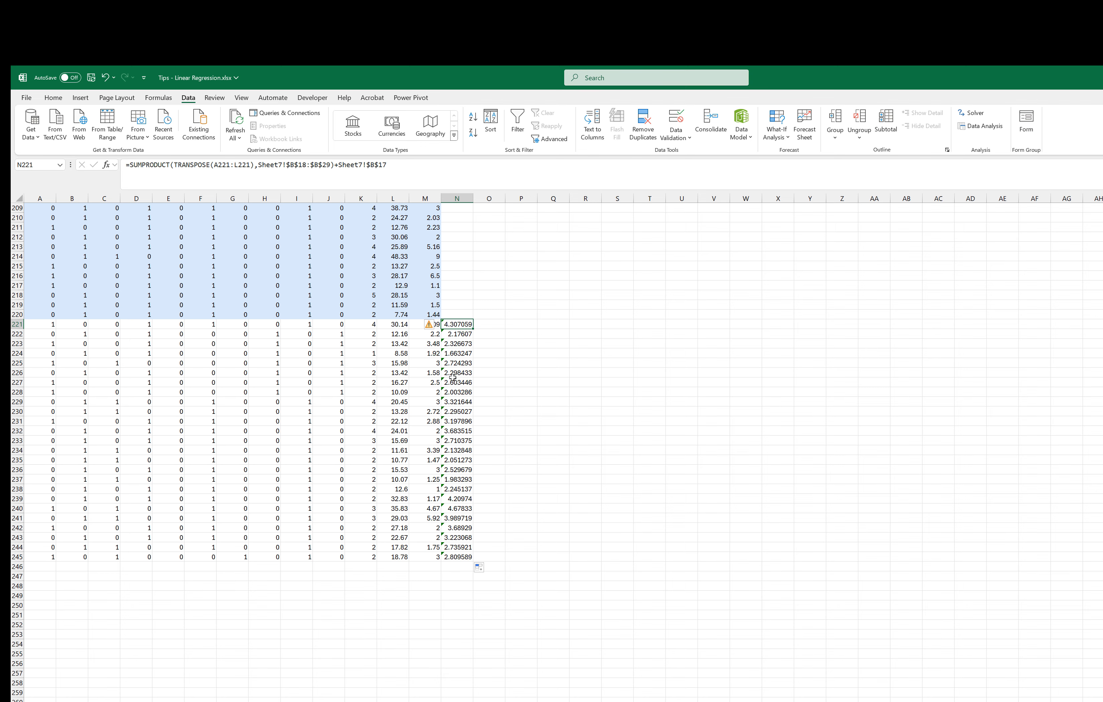
scroll(400, 394, "up", 1)
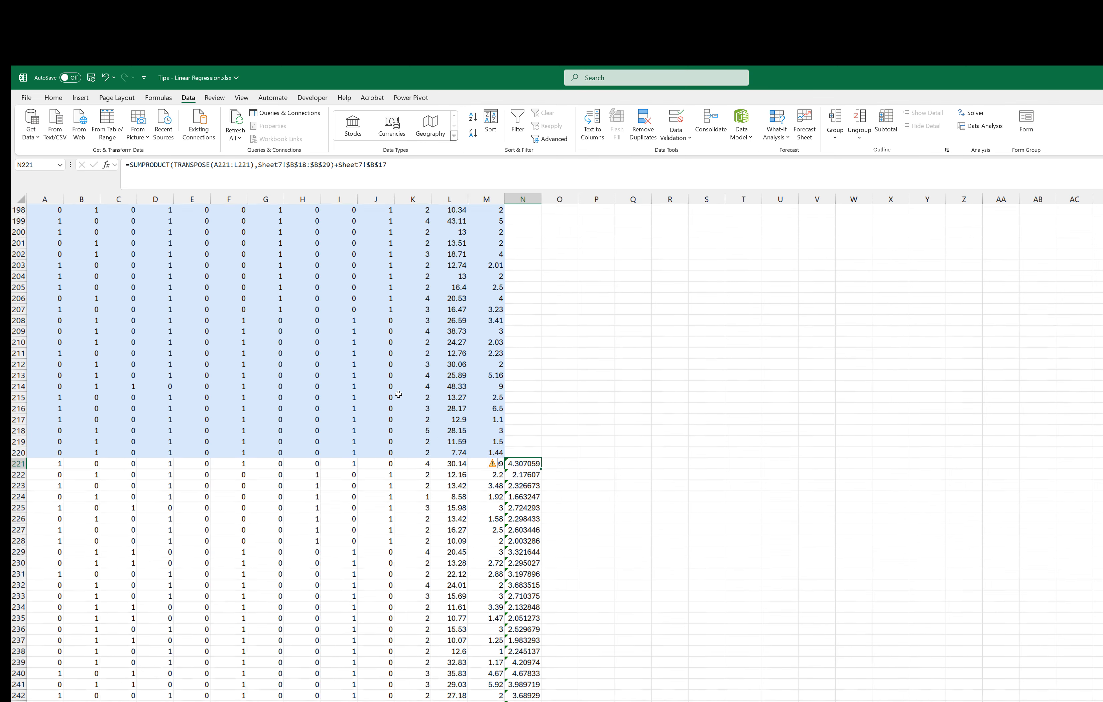
scroll(413, 420, "down", 9)
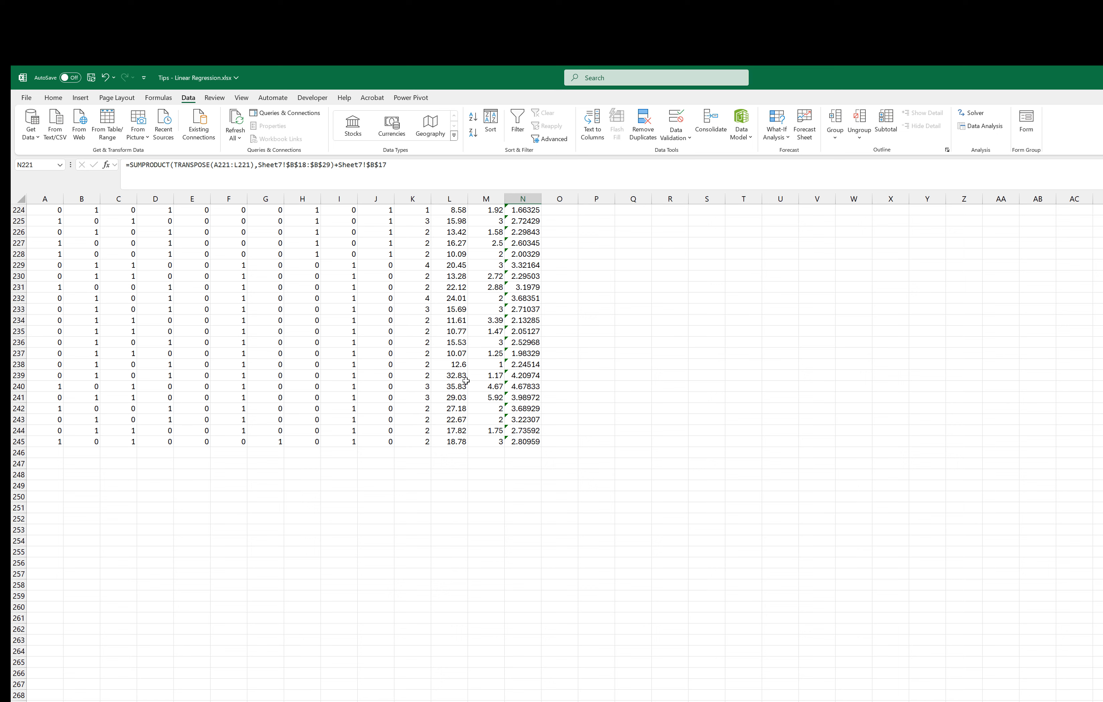